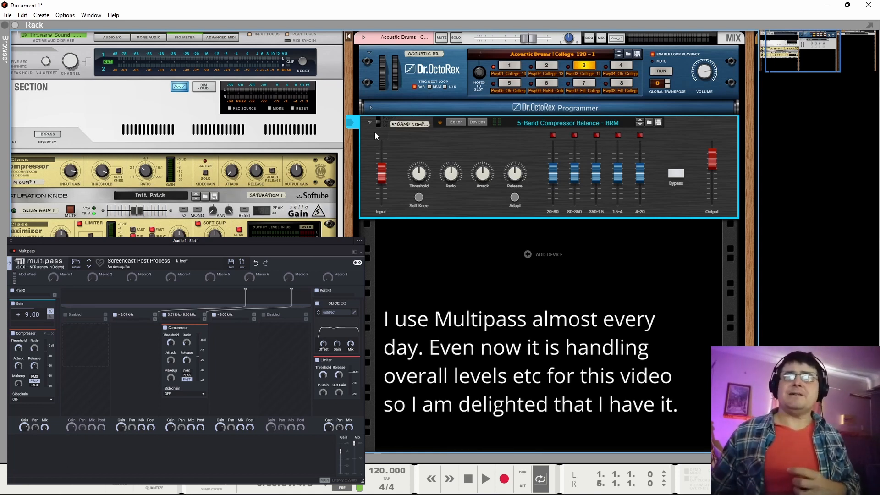
Show the devices inside the 5-Band Compressor Balance Combinator and examine Multipass's five band splits in its plugin window
left_click(438, 304)
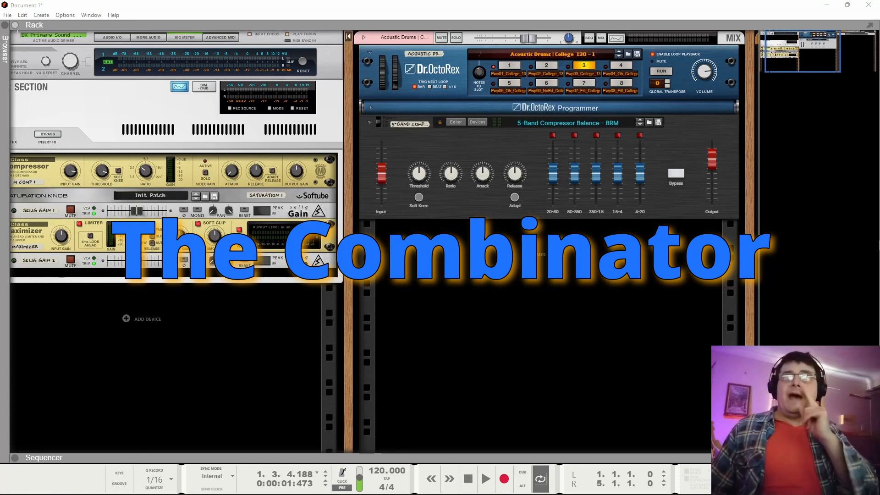
left_click(478, 122)
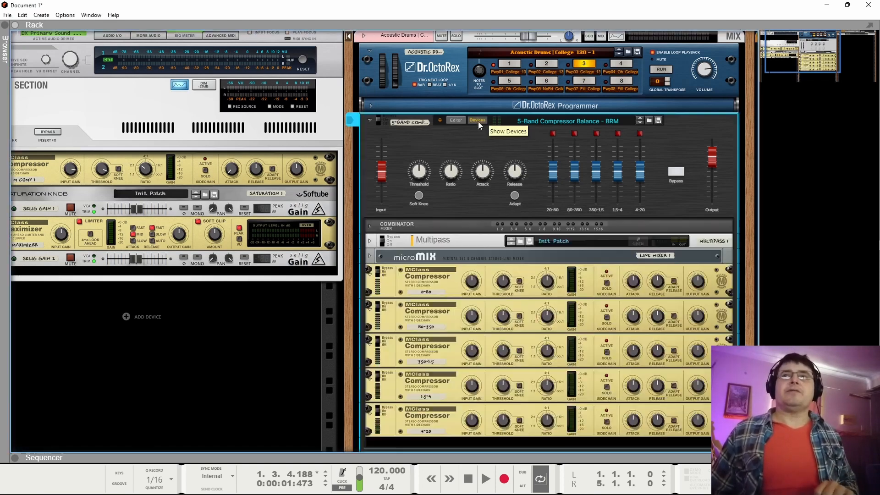
left_click(370, 241)
left_click(628, 275)
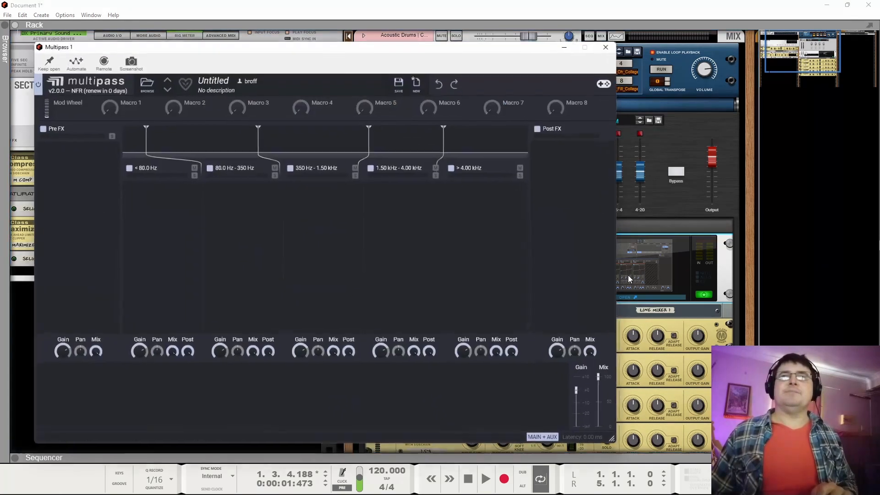
left_click(607, 46)
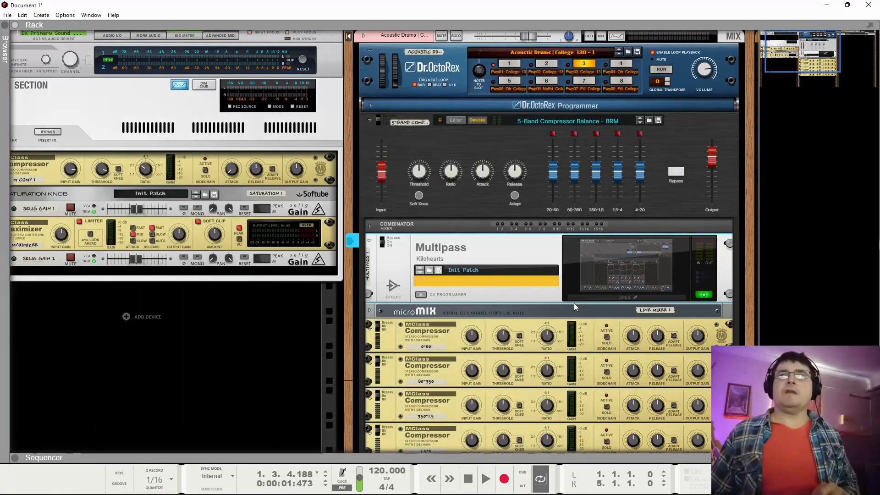
Fold the Multipass device and examine the microMIX line mixer's channels, leaving the mixer folded
left_click(370, 242)
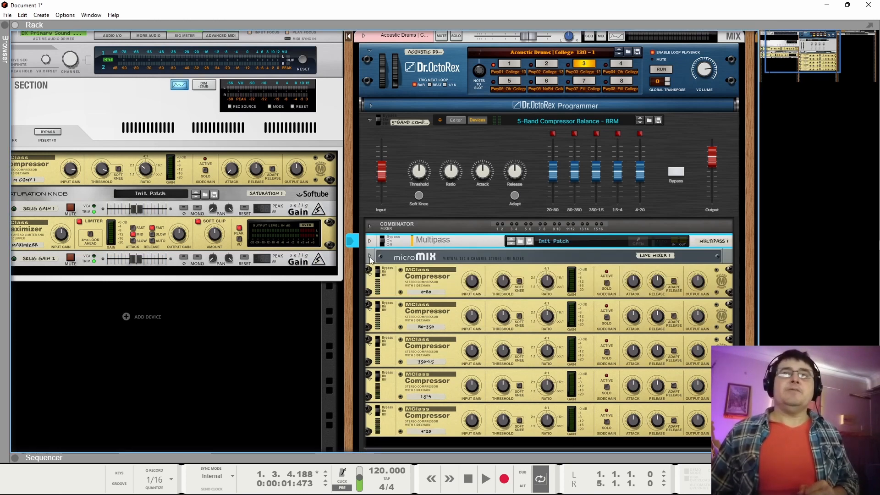
left_click(369, 257)
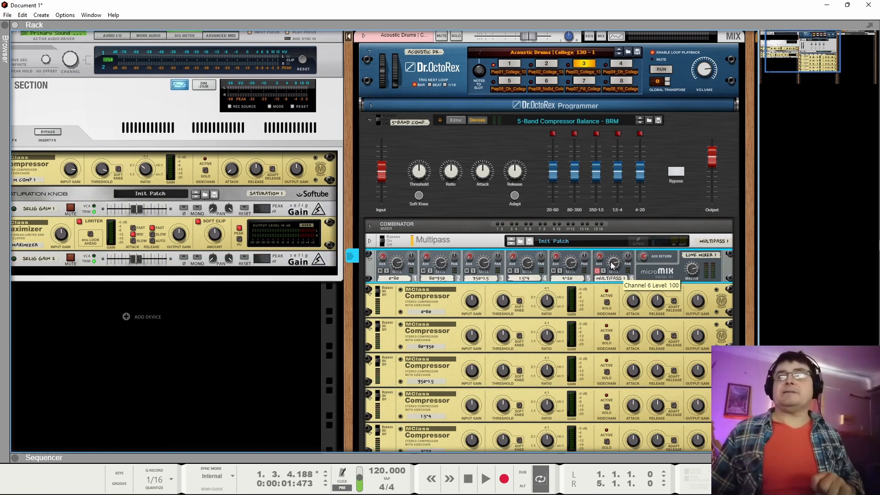
left_click(369, 257)
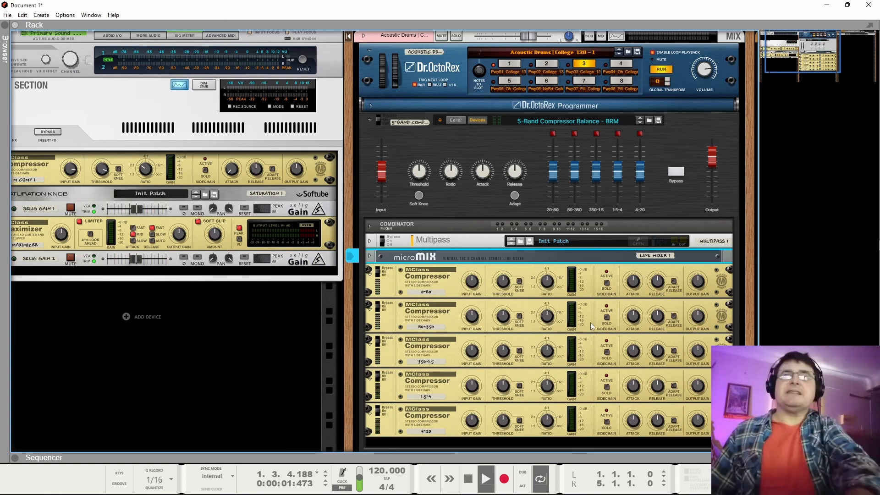
Try out the Combinator's Input, Adapt and Soft Knee controls during playback, restoring each one and stopping playback
key("space")
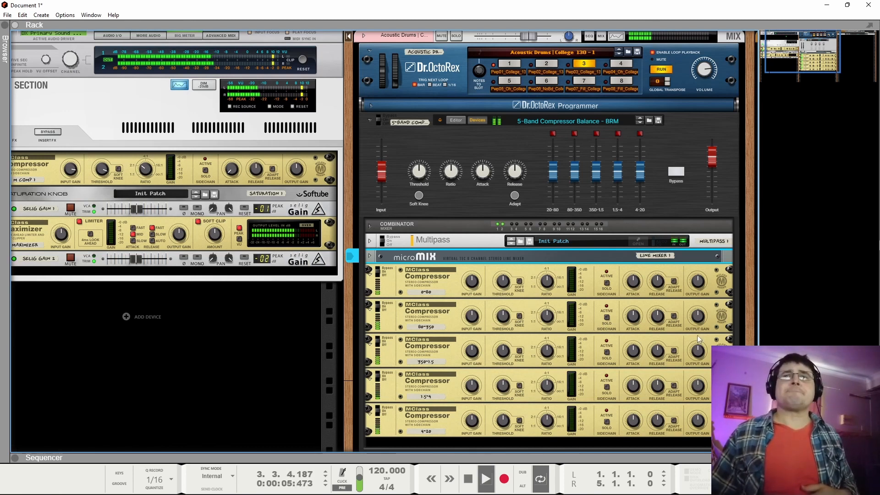
mouse_move(384, 173)
left_mouse_down()
mouse_move(393, 161)
mouse_move(391, 184)
mouse_move(394, 171)
left_mouse_up()
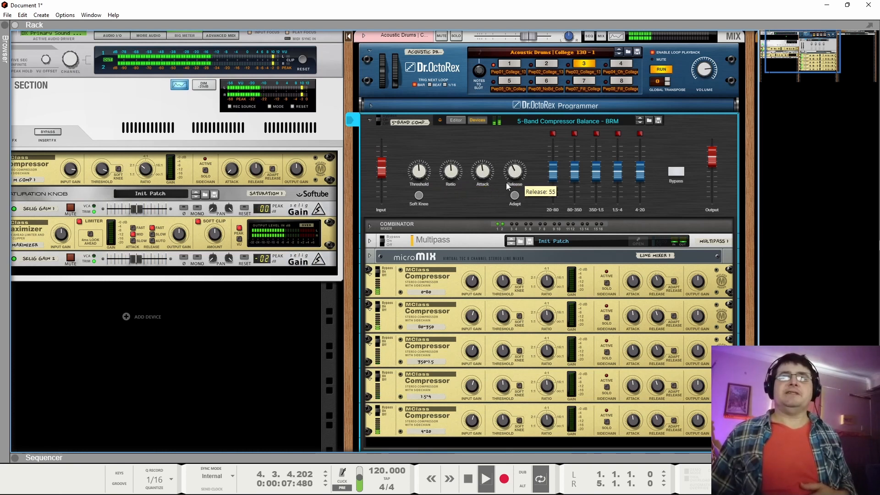
left_click(512, 197)
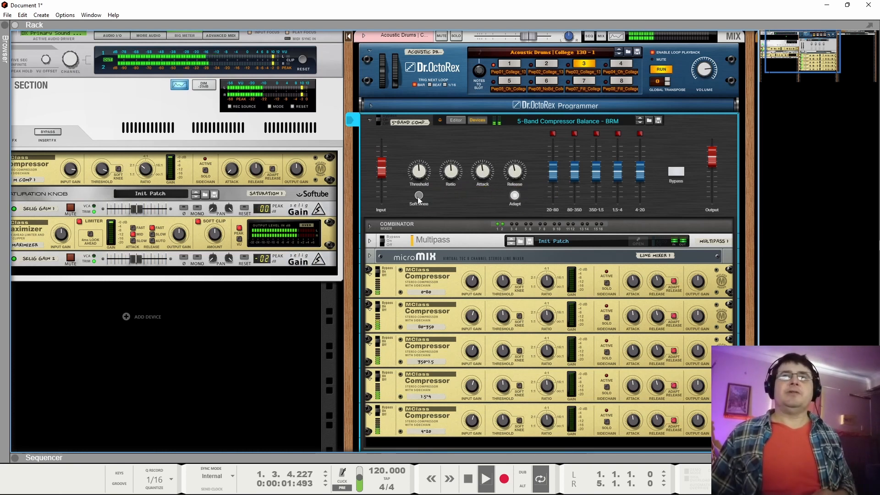
left_click(417, 195)
left_click(515, 196)
left_click(418, 196)
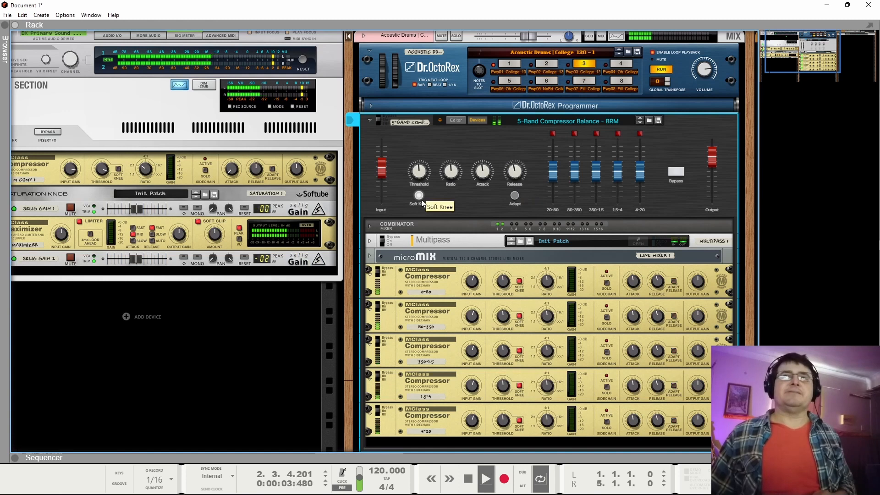
key("space")
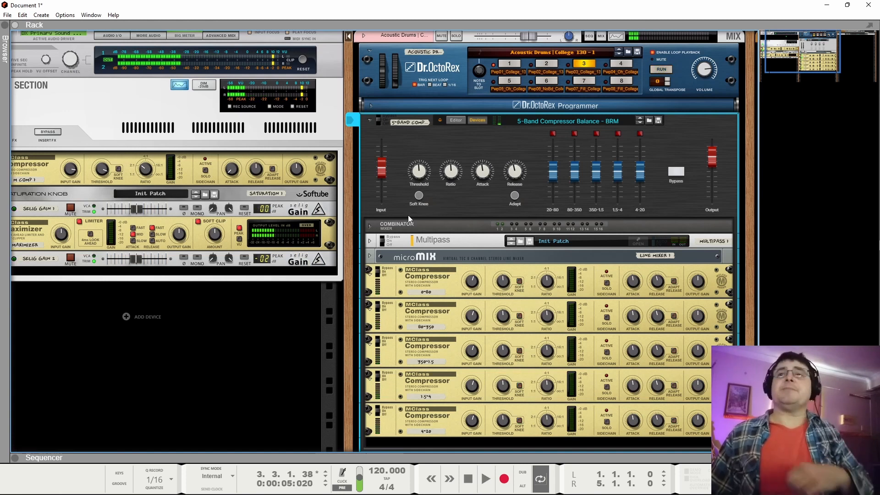
left_click(382, 170, "ctrl")
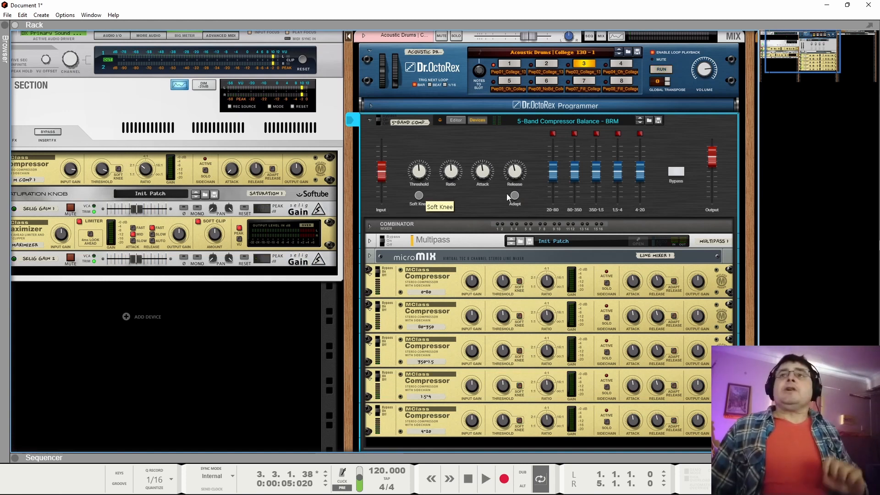
Try out the 20-80 and 1.5-4 band level faders, returning both to their defaults
left_click_drag(552, 178, 557, 159)
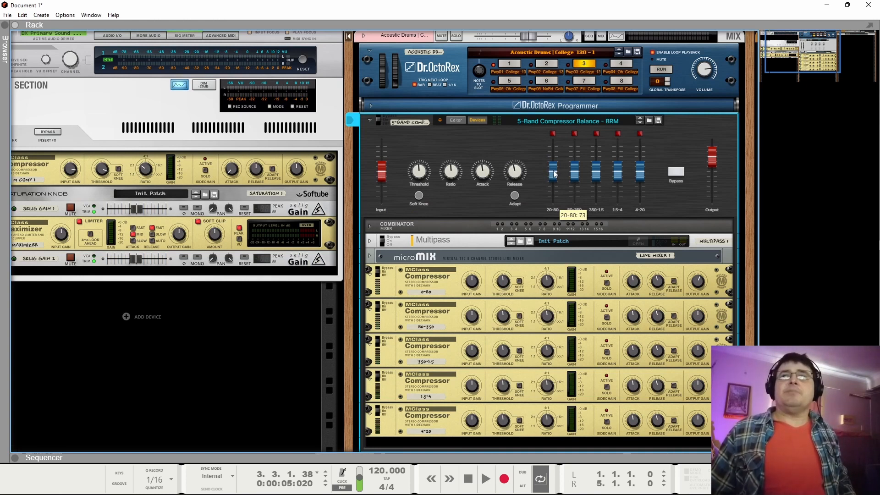
left_click(555, 170, "ctrl")
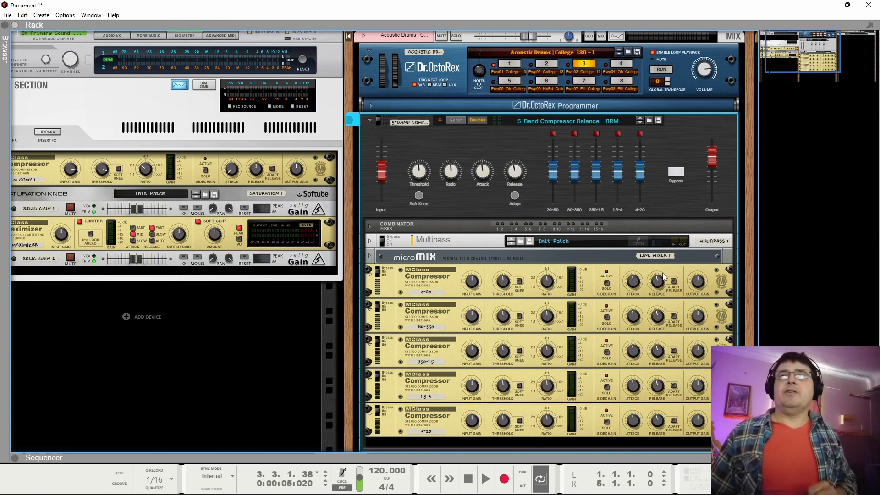
left_click_drag(617, 167, 622, 156)
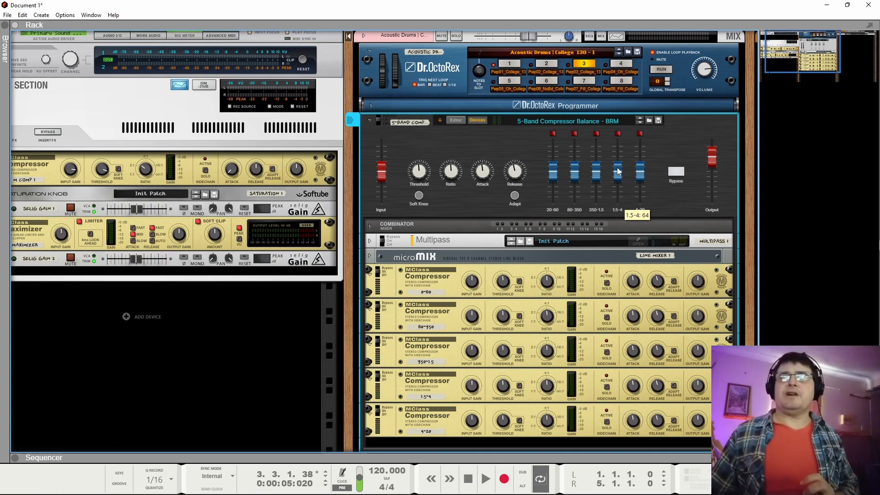
Review Multipass's bands and the line mixer's master level alongside the Combinator's Output fader, leaving the mixer folded
left_click(633, 238)
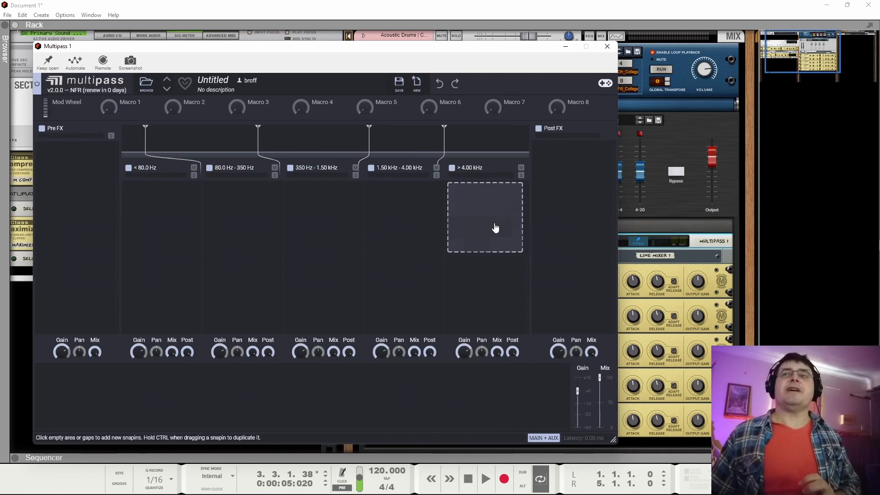
left_click(608, 46)
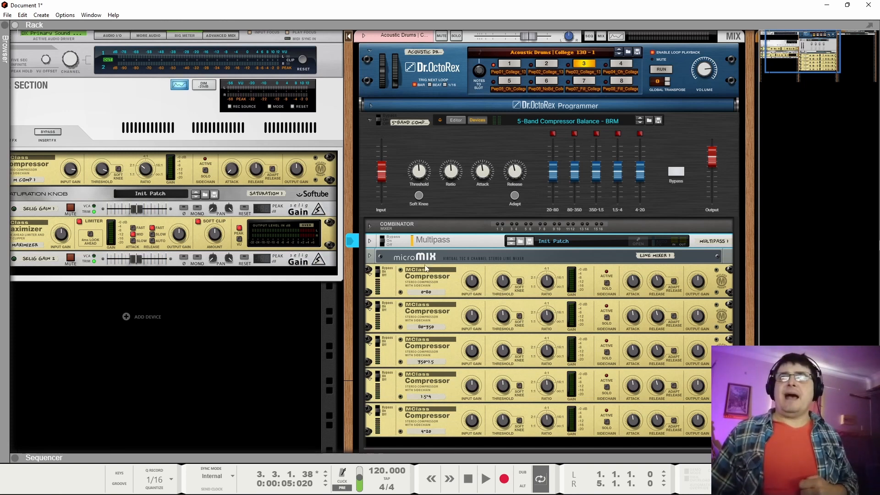
left_click(369, 256)
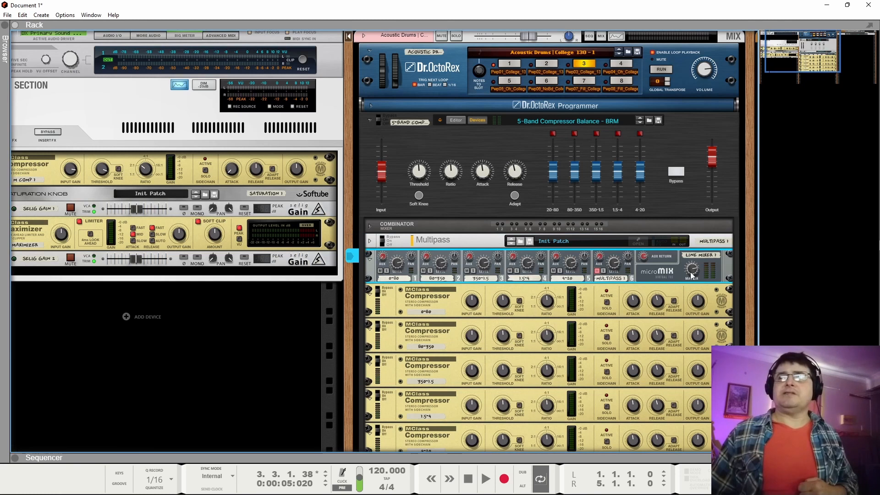
mouse_move(714, 163)
left_mouse_down()
mouse_move(713, 178)
mouse_move(717, 167)
left_mouse_up()
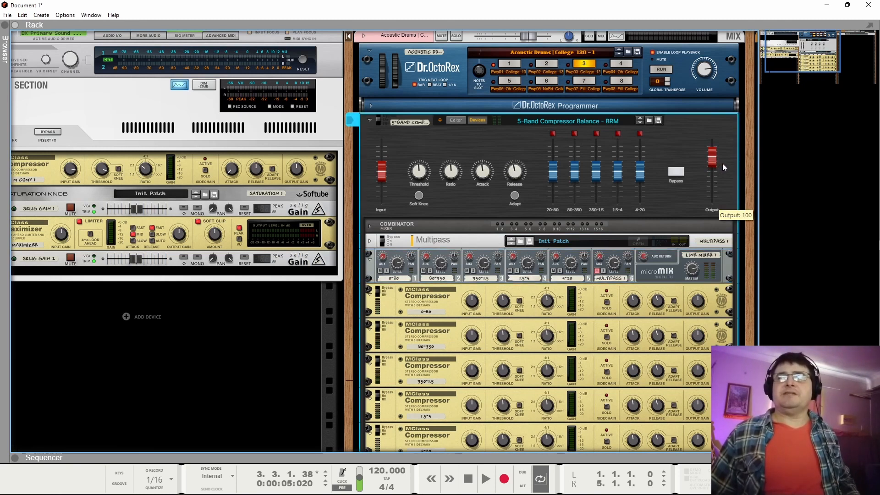
left_click(371, 259)
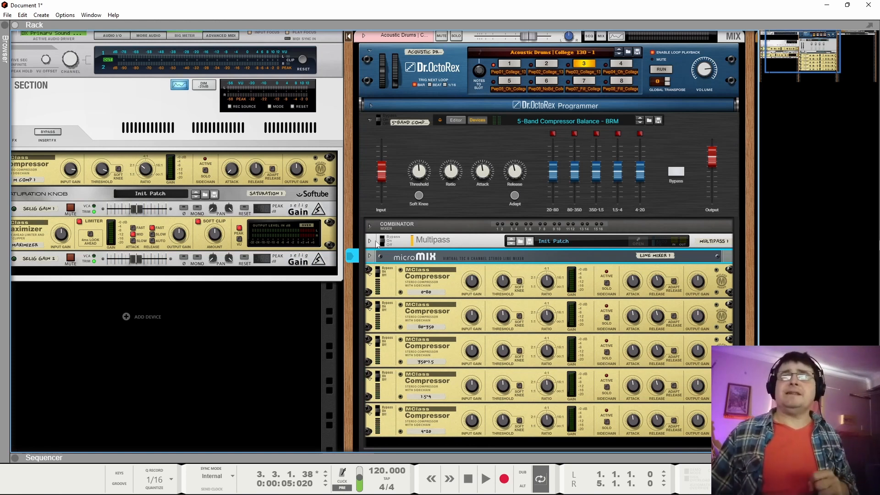
Hide the devices inside the 5-Band Compressor Balance Combinator and deselect it
left_click(370, 122)
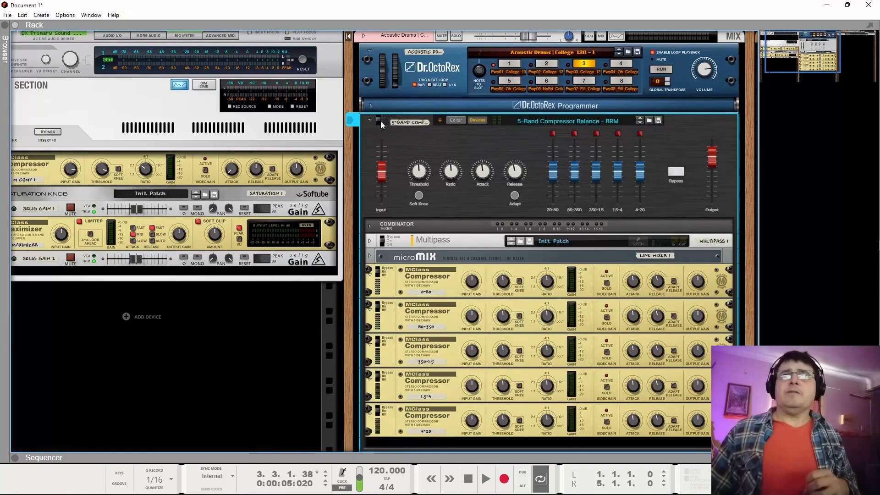
left_click(479, 121)
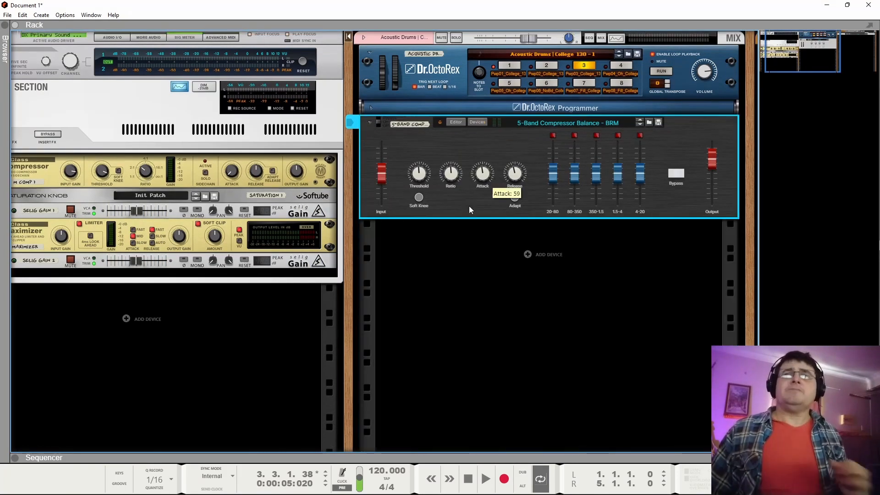
left_click(570, 346)
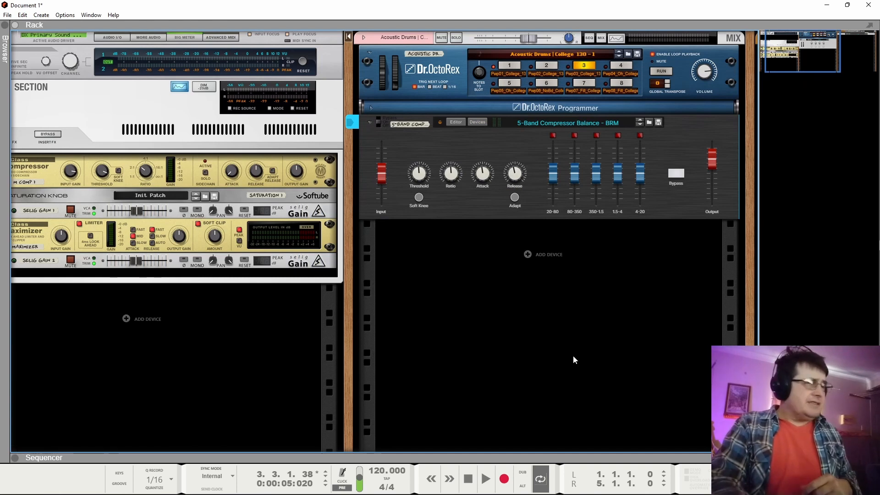
Play the drum loop, raise the Combinator's input and lower its threshold, attack and release
key("space")
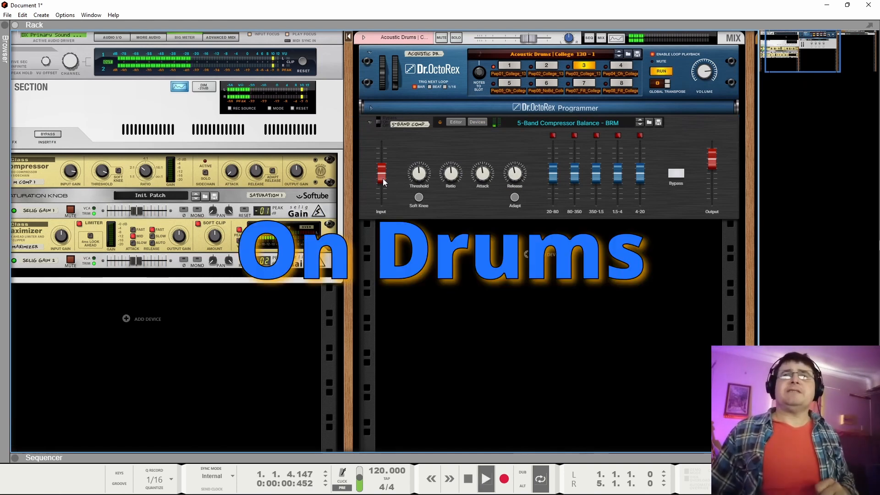
left_click_drag(383, 178, 423, 221)
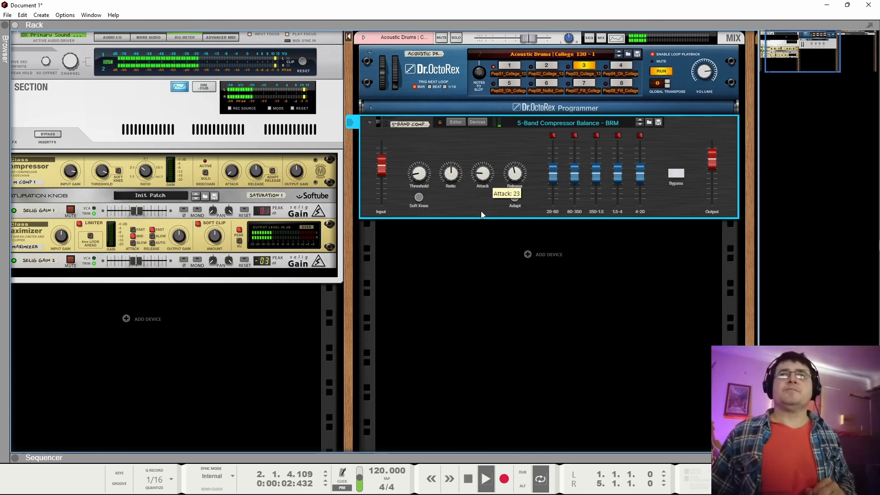
mouse_move(507, 182)
left_mouse_down()
mouse_move(510, 219)
mouse_move(502, 197)
left_mouse_up()
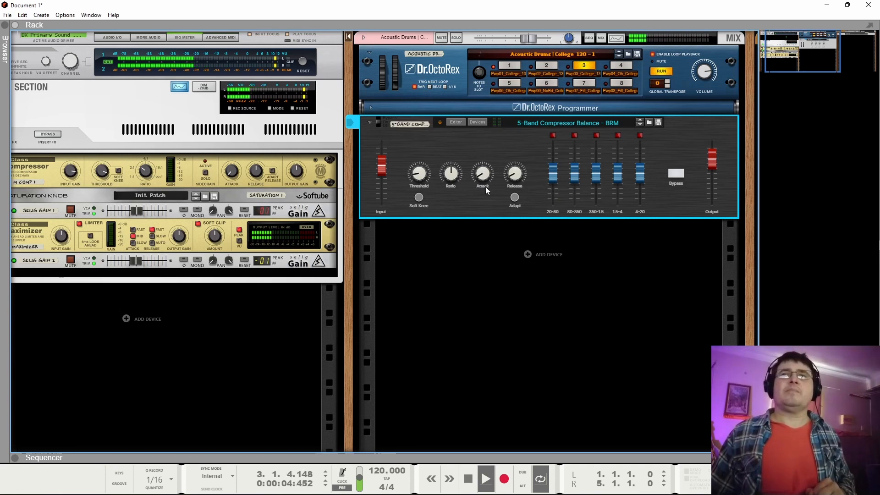
Compare the compressed and bypassed drum loop, including with the 4-20 band's switch on, leaving the compression active
left_click(387, 124)
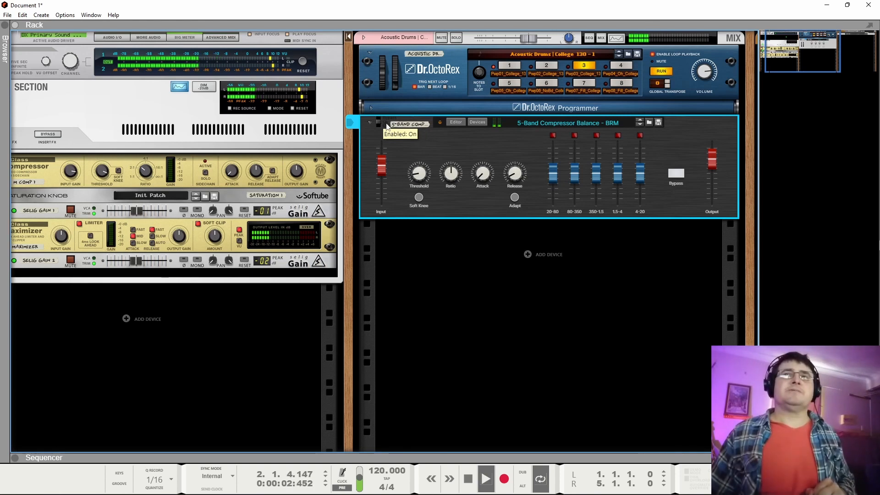
left_click(678, 175)
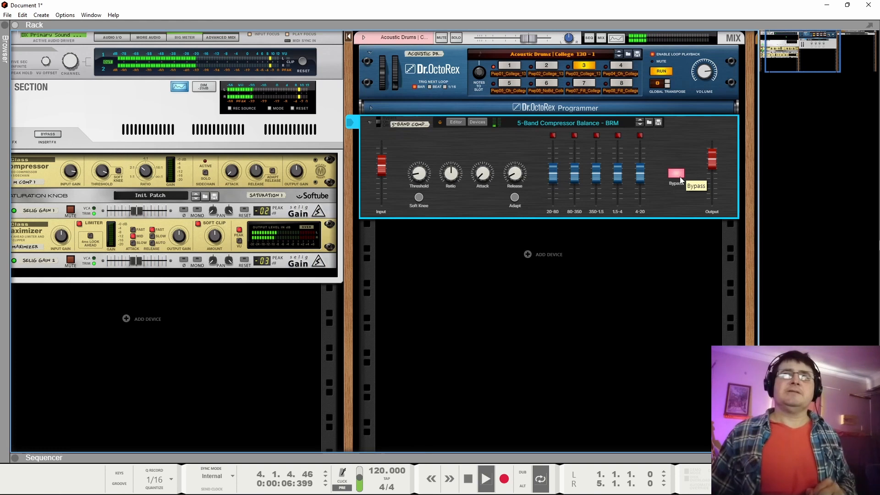
left_click(679, 176)
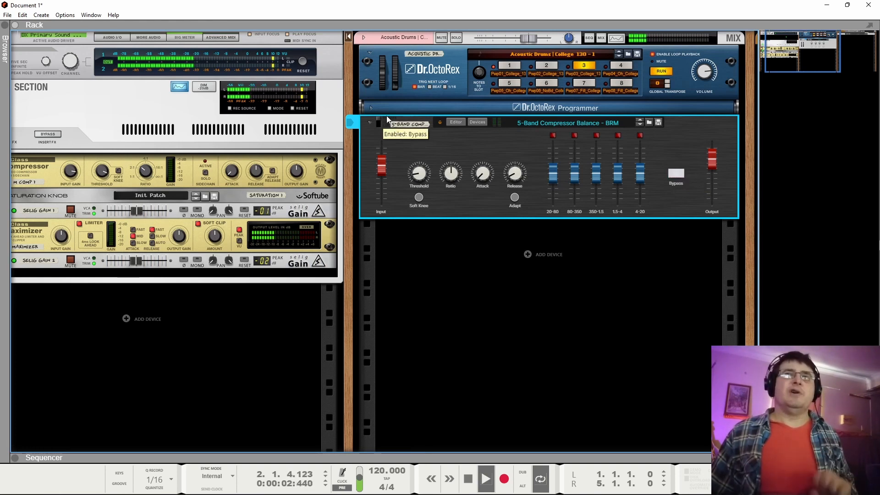
left_click(640, 135)
left_click(676, 173)
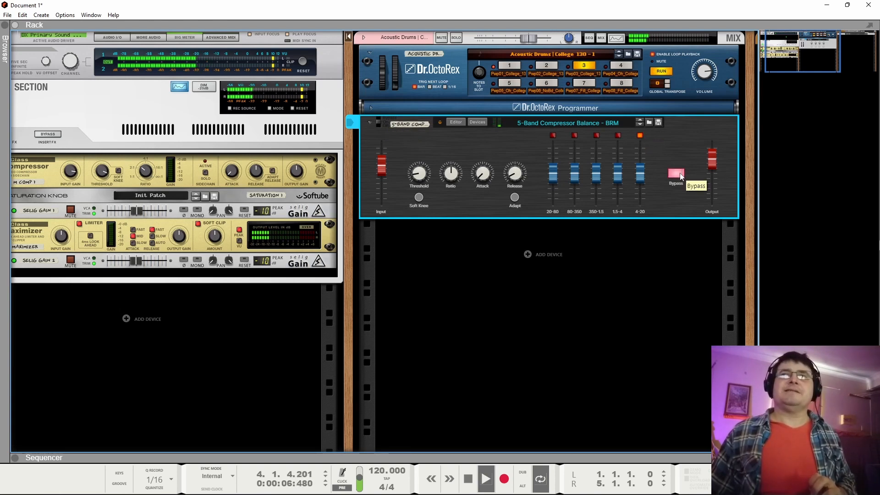
left_click(676, 172)
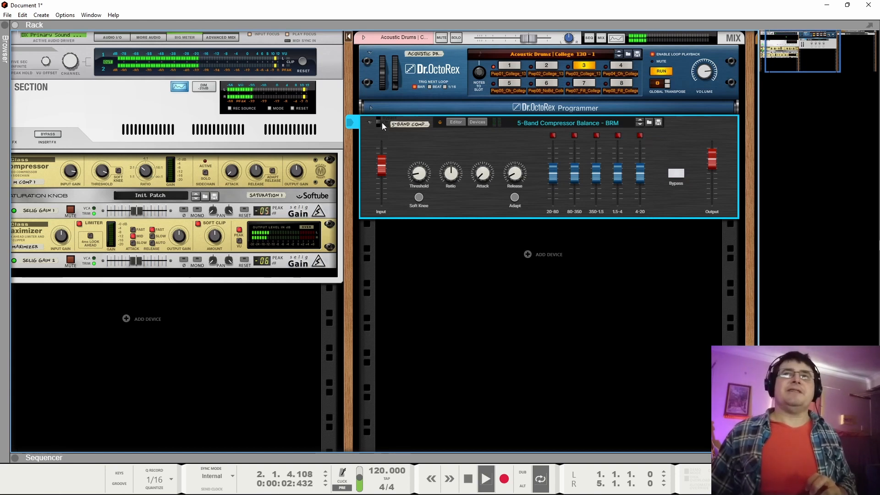
left_click(676, 172)
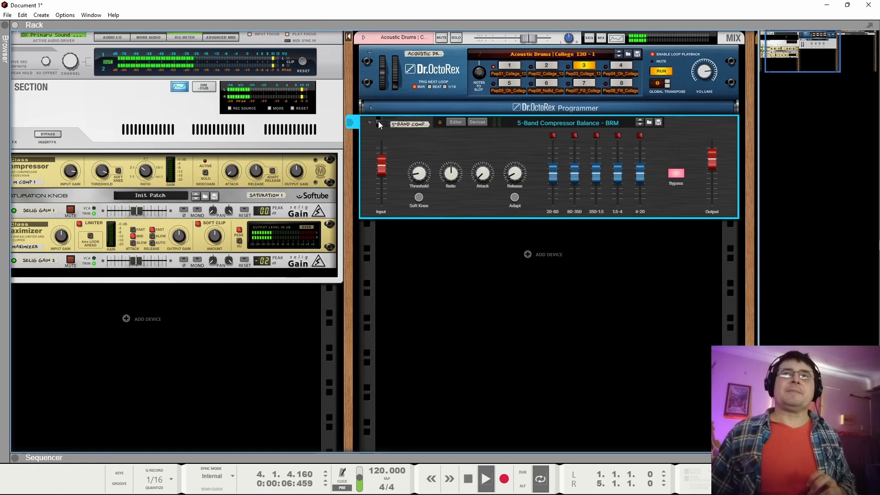
left_click(675, 180)
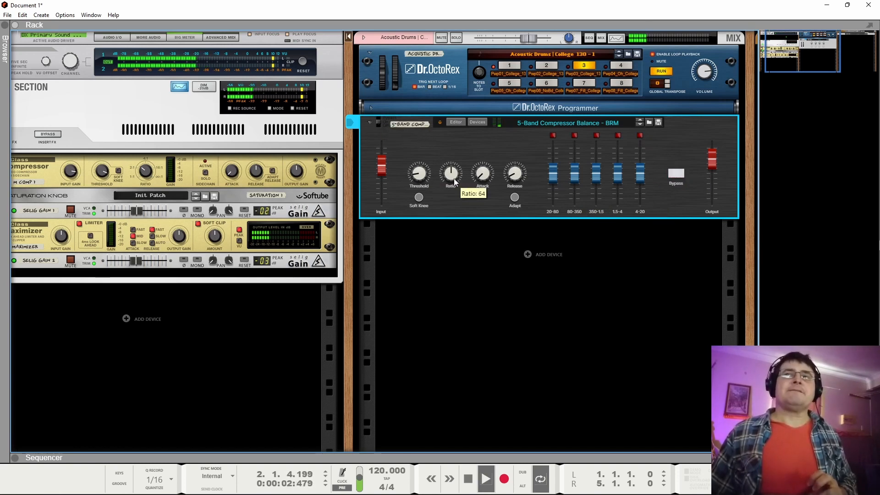
Raise the Combinator's Attack to its midpoint and raise the 20-80 band's level while that band is soloed, leaving the solo off
left_click_drag(486, 151, 479, 117)
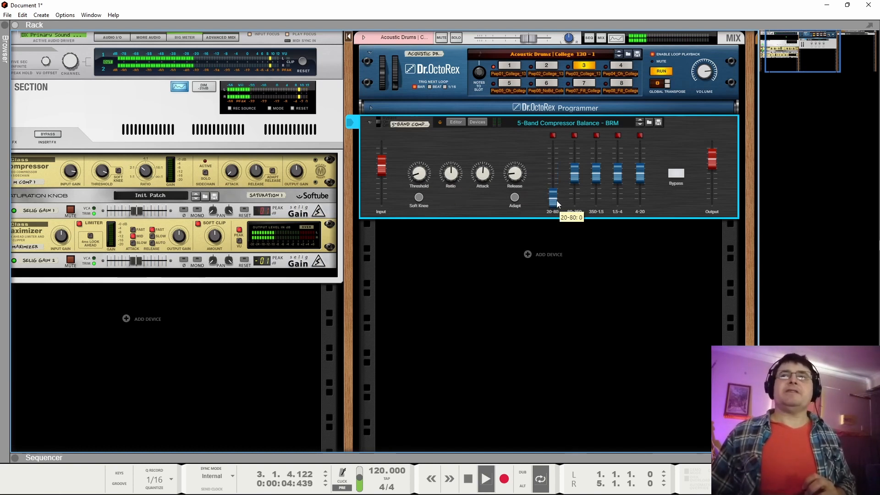
left_click(554, 137)
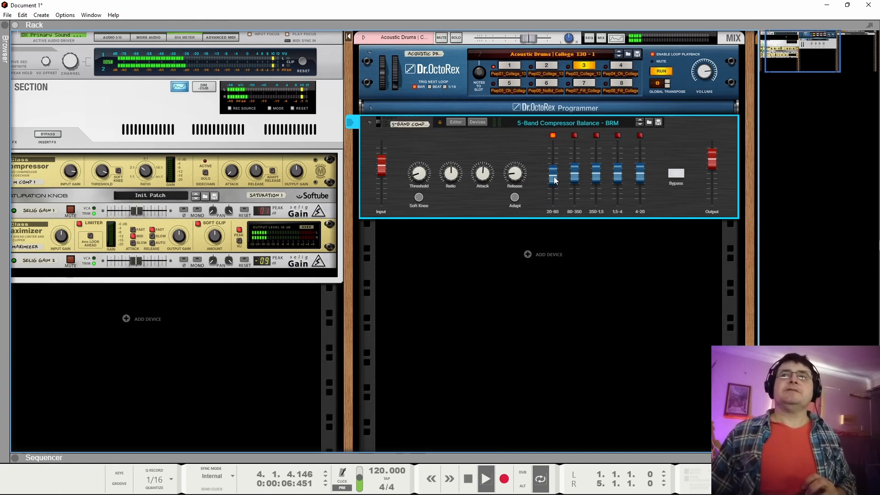
left_click_drag(557, 179, 557, 170)
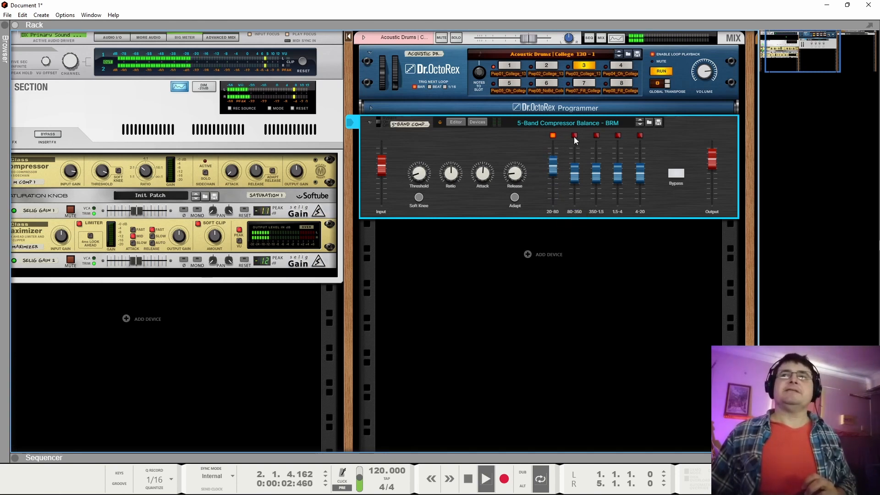
left_click(553, 137)
Rebalance the 80-350, 350-1.5, 1.5-4 and 4-20 band levels with 4-20 at 53, compare with bypass and stop the loop
left_click_drag(576, 177, 641, 184)
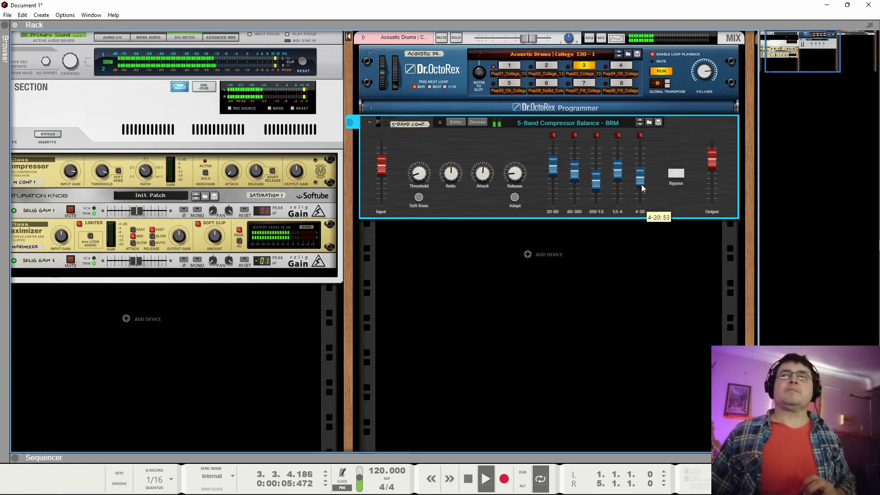
left_click(381, 122)
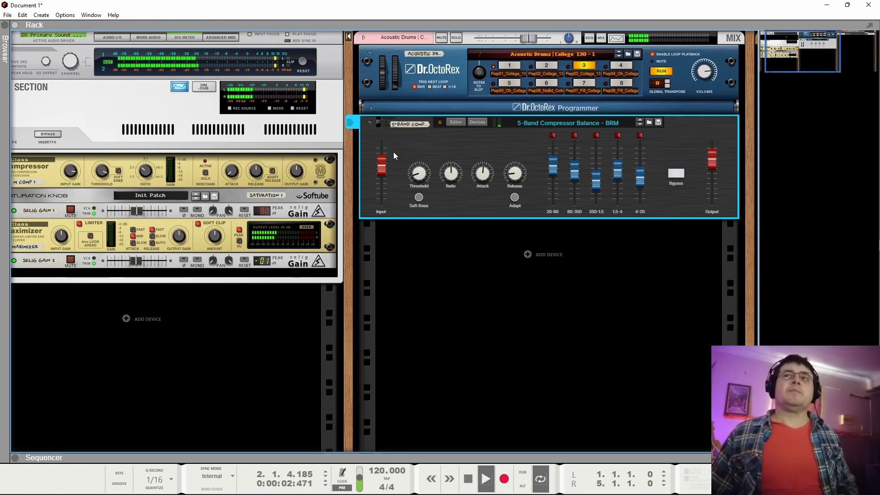
key("space")
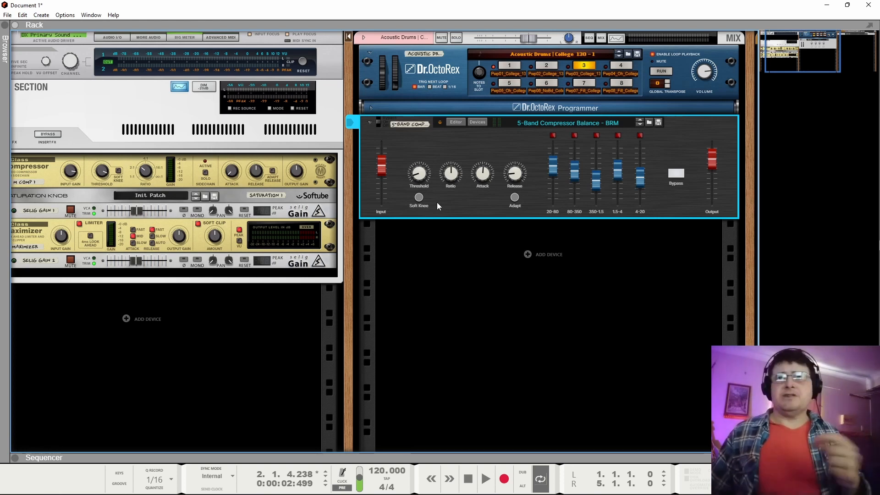
Add a Scream 4 after the Combinator, choose its Tape damage type and adjust its P1 parameter while the loop plays
right_click(531, 254)
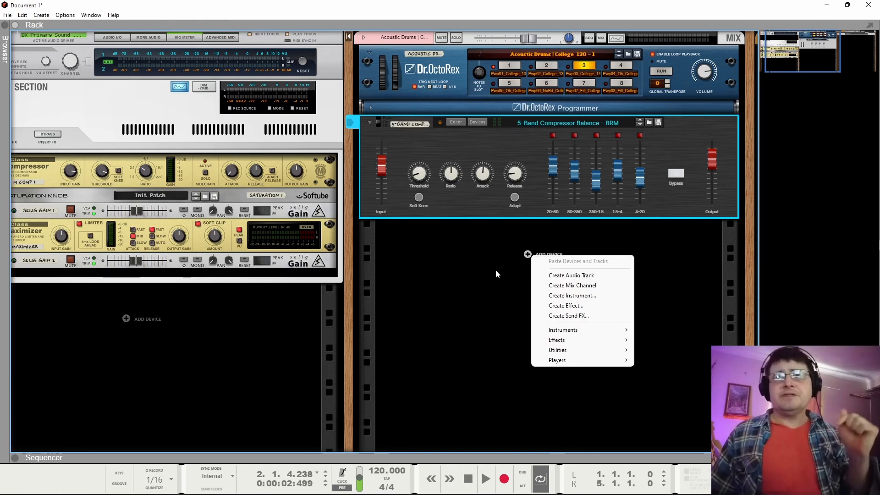
mouse_move(568, 342)
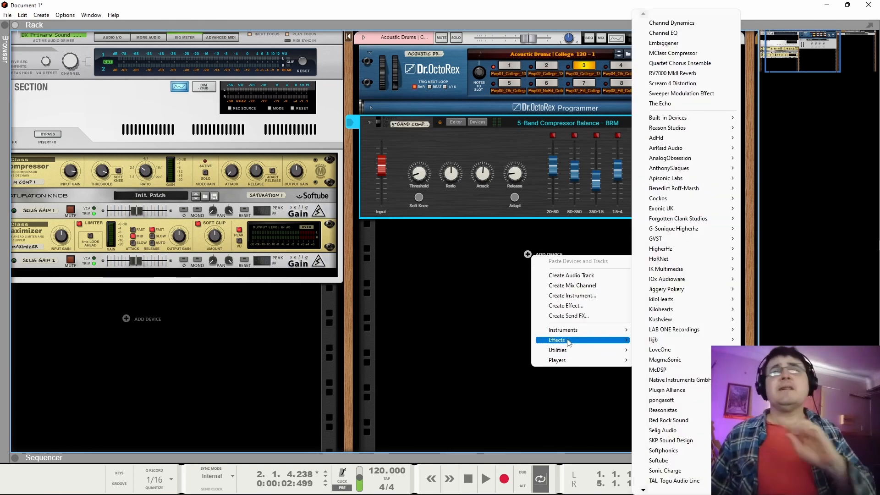
left_click(683, 83)
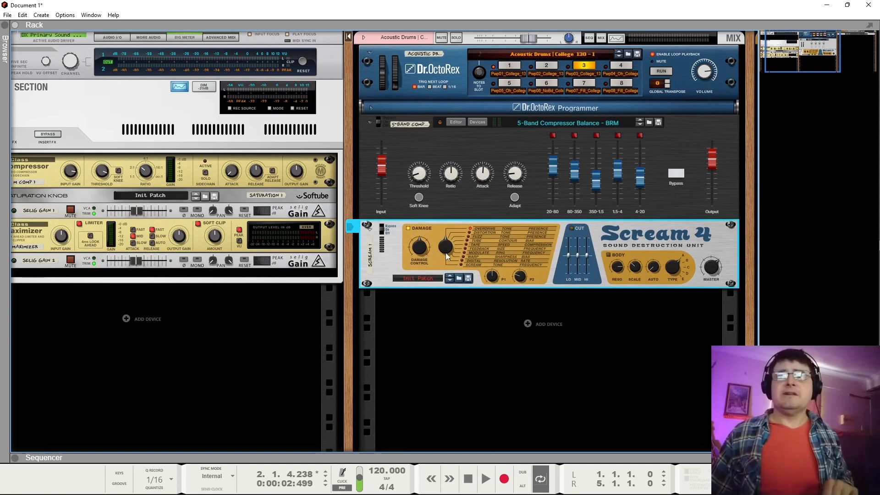
left_click(465, 245)
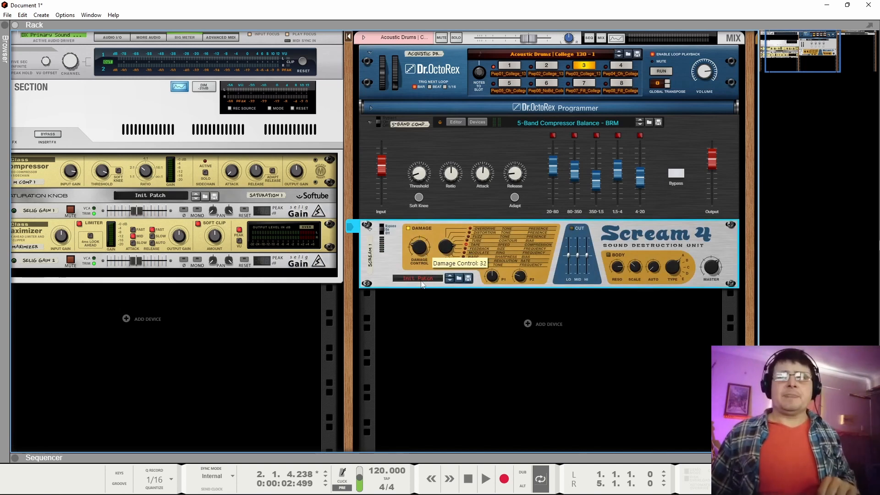
key("space")
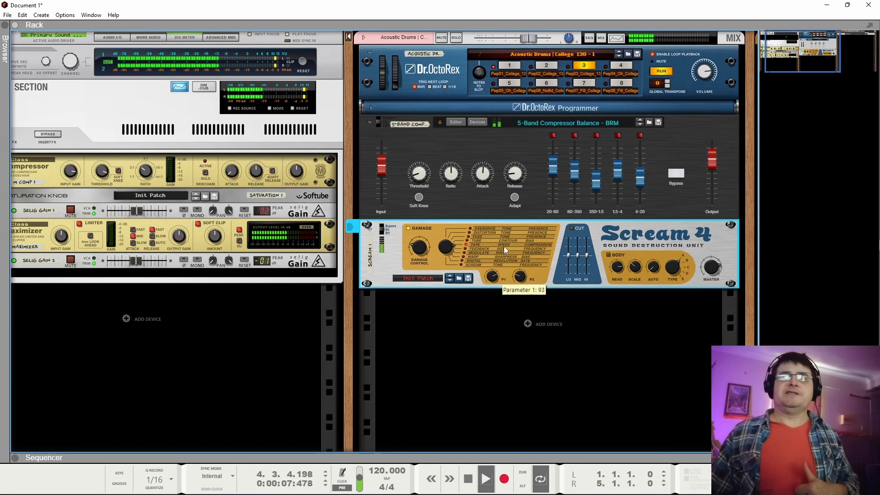
left_click_drag(501, 253, 495, 269)
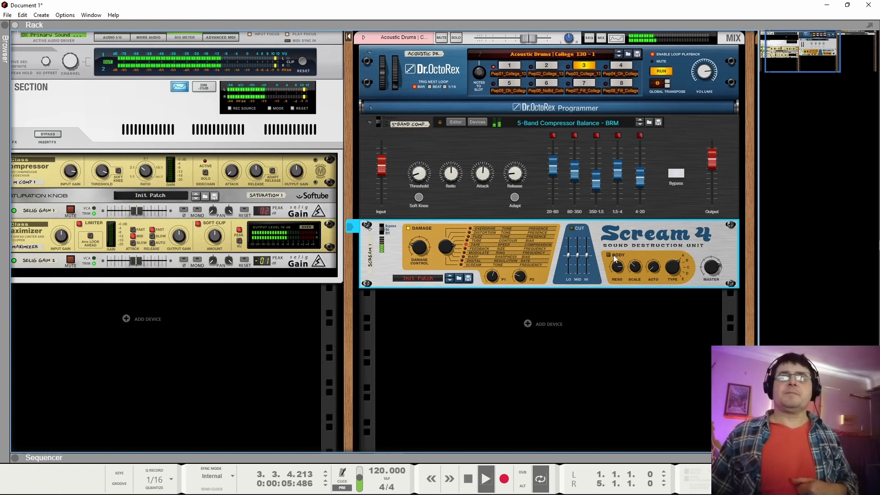
Compare the drum loop with the Combinator and the Scream 4 bypassed and active, leaving both on and playback stopped
left_click(376, 126)
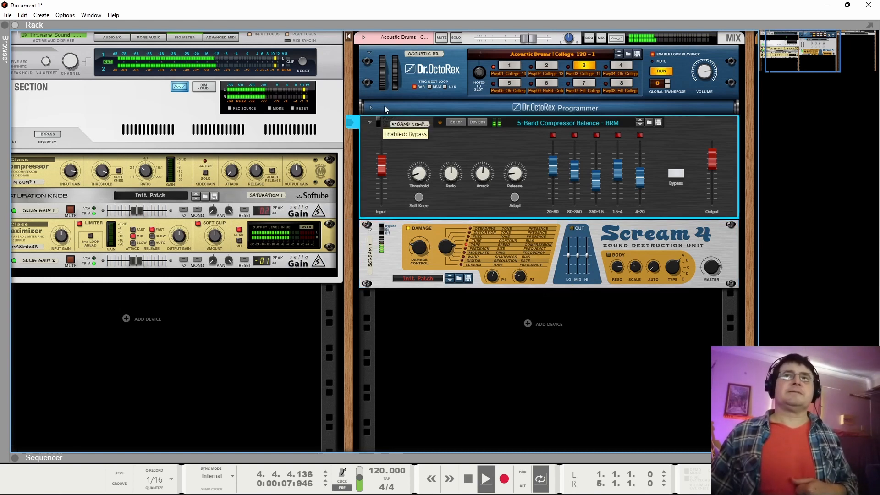
left_click(381, 230)
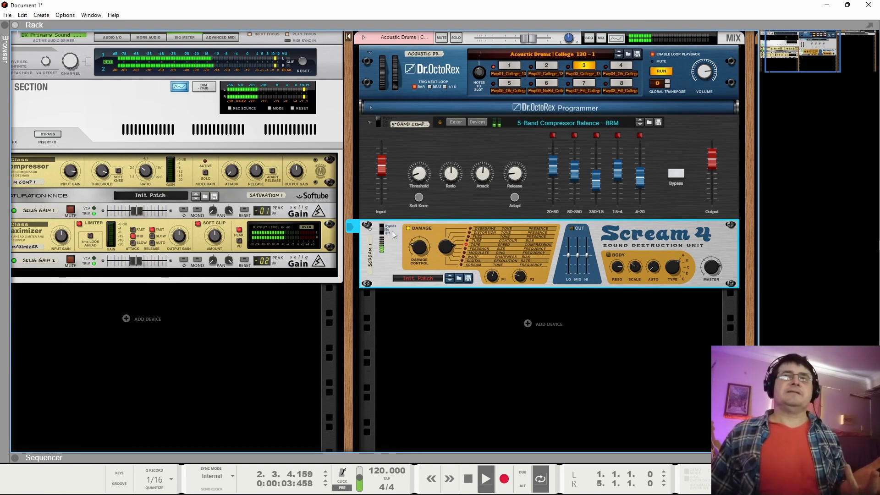
left_click(380, 118)
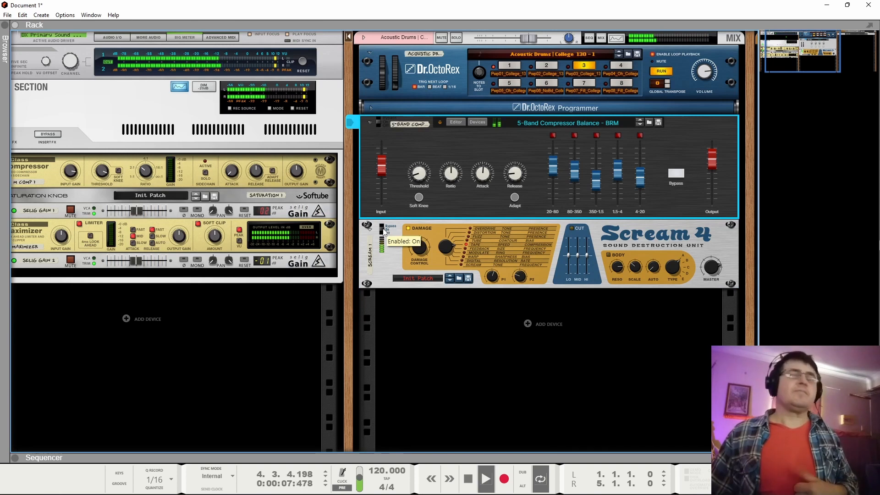
key("space")
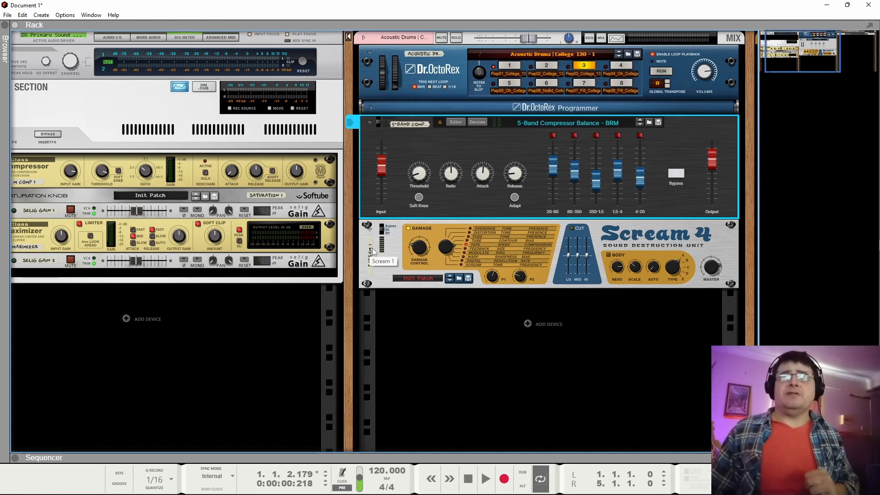
Delete the Scream 4 after the Combinator and show the devices inside the Combinator
left_click(398, 235)
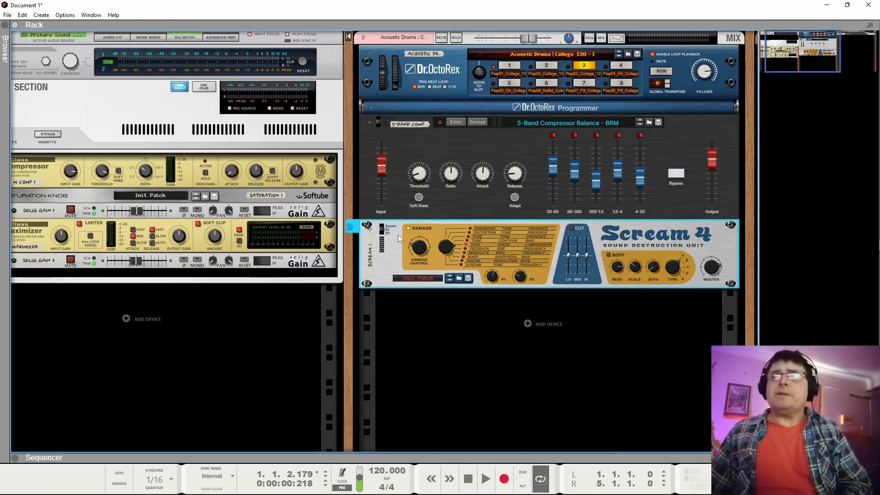
key("Delete")
left_click(483, 123)
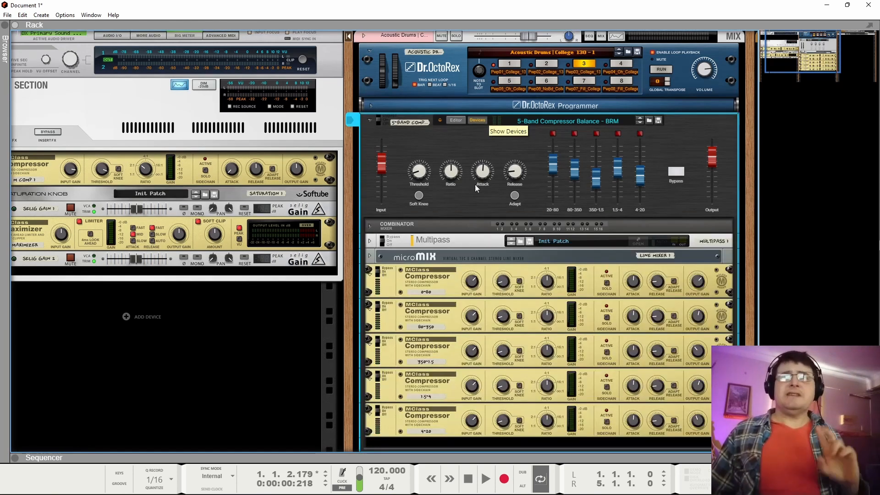
Insert a Scream 4 directly after the 80-350 compressor inside the Combinator
scroll(478, 283, "down", 2)
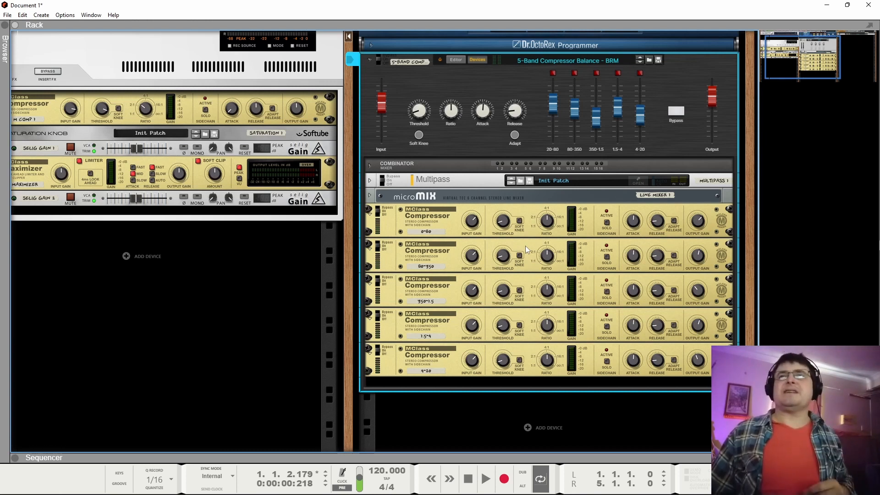
right_click(526, 245)
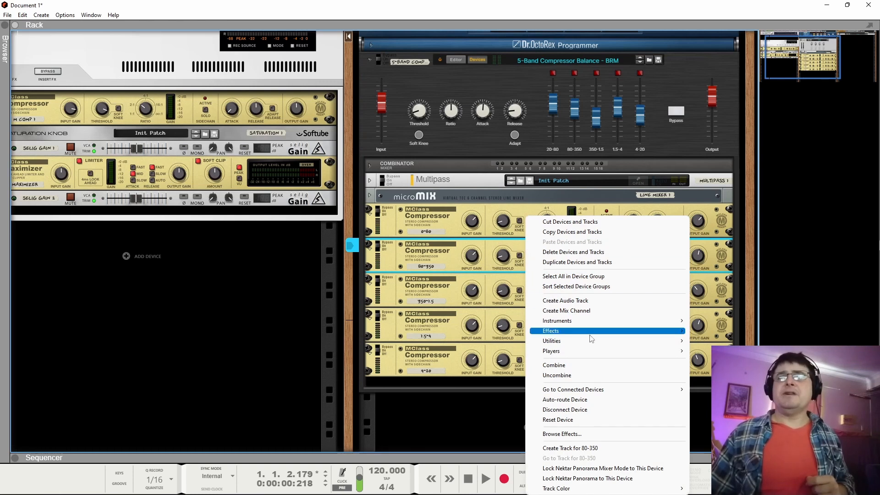
mouse_move(593, 335)
mouse_move(712, 169)
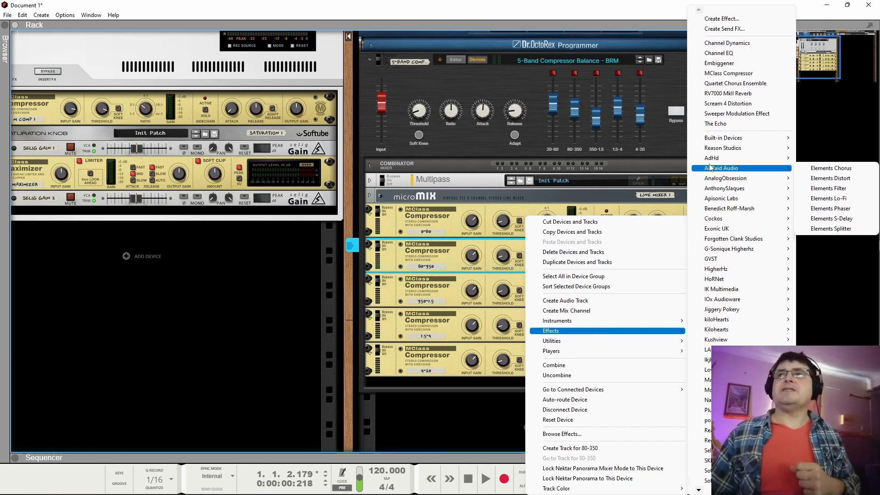
left_click(721, 104)
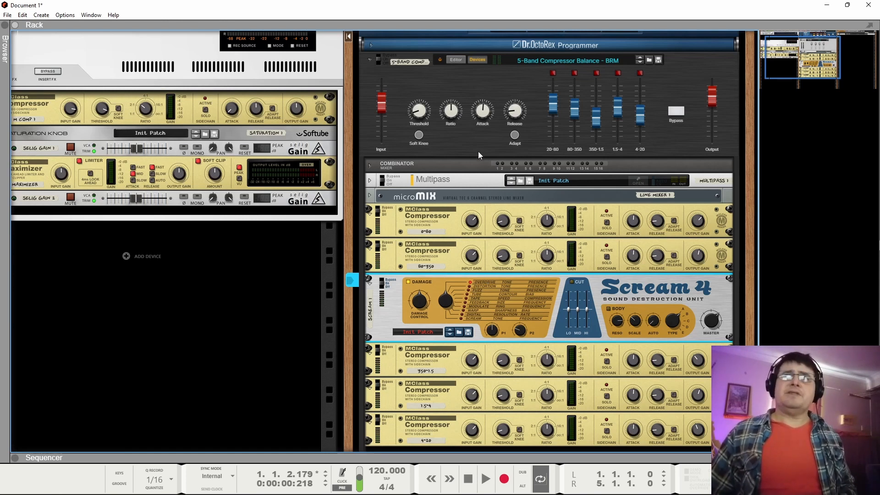
Play the loop, solo the 80-350 and 350-1.5 bands in turn and set the Scream 4's damage type to Fuzz
key("space")
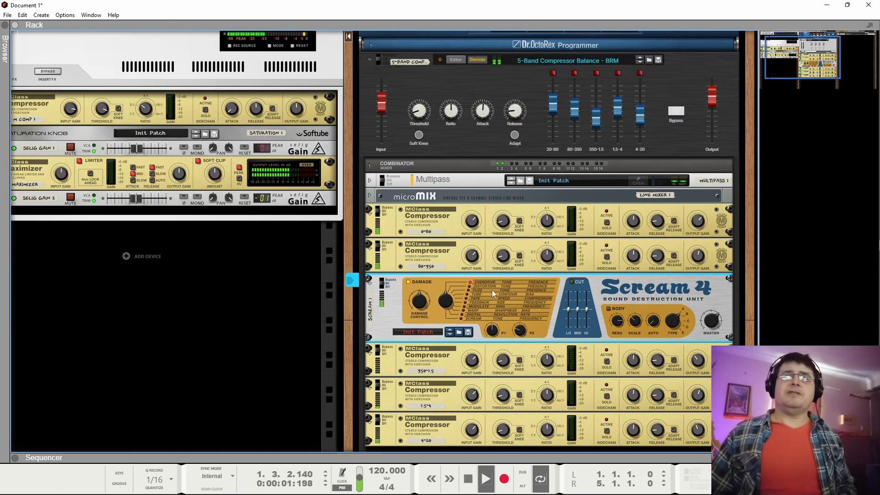
left_click(576, 73)
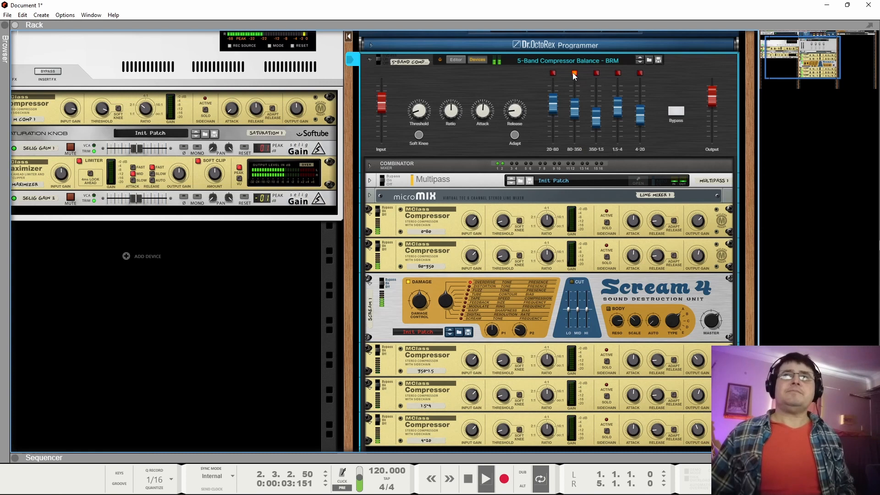
left_click(575, 74)
left_click(597, 74)
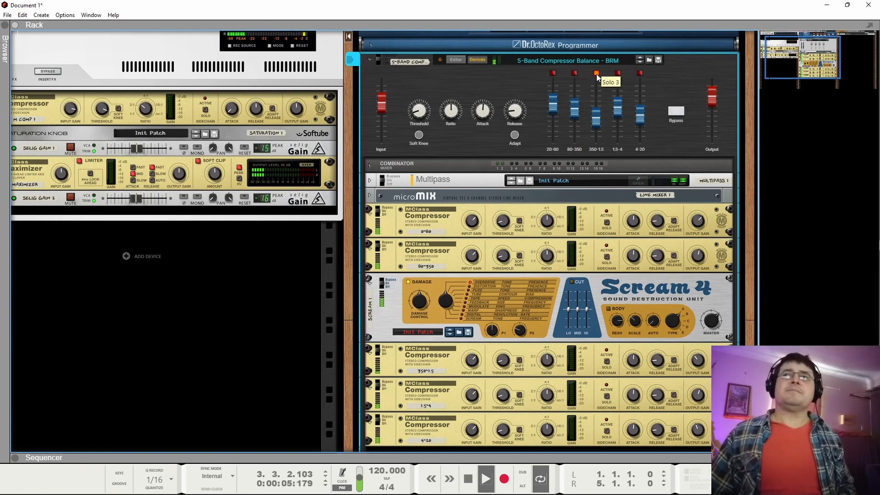
left_click(574, 74)
left_click(449, 296)
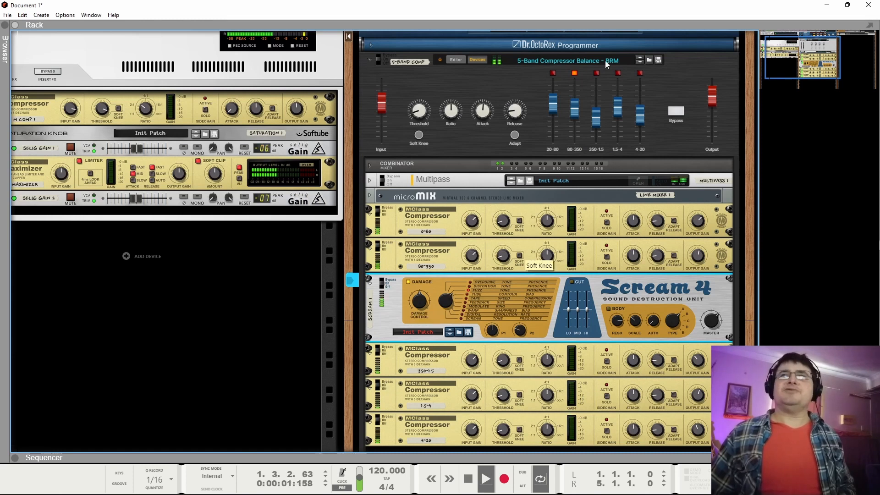
Compare the fuzzed 80-350 band with the 350-1.5 band using their solos, leaving both solos off
left_click(596, 73)
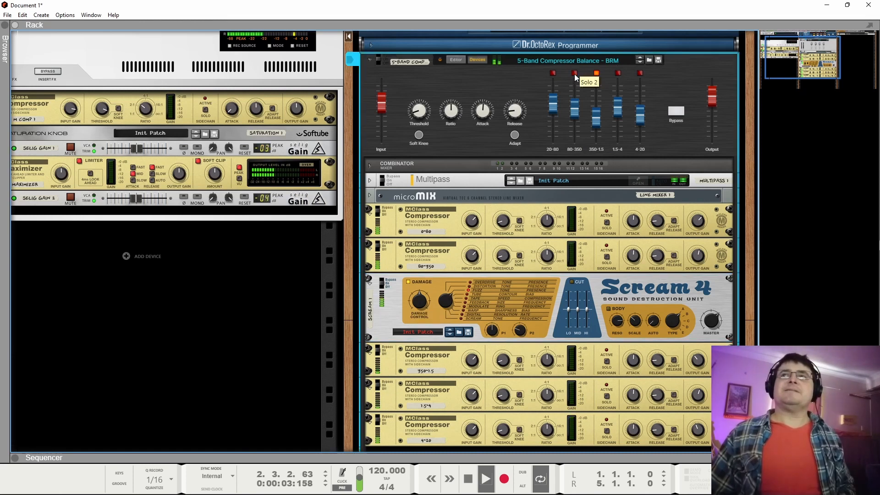
left_click(574, 75)
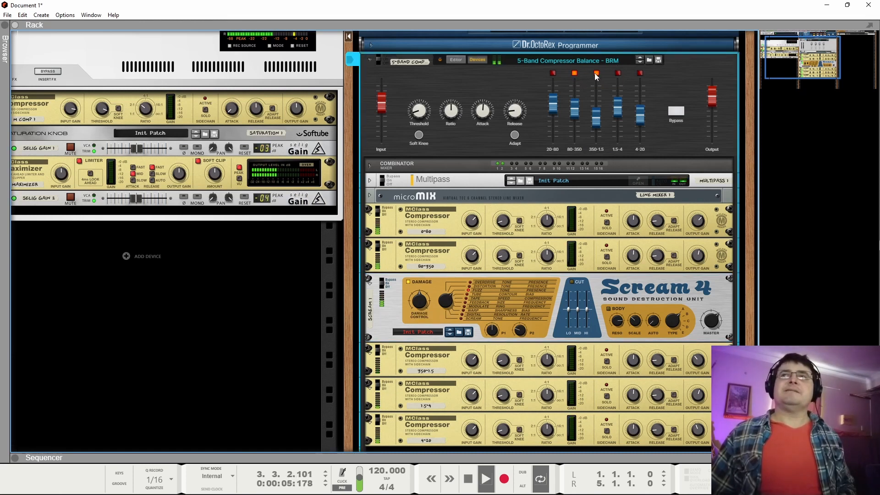
left_click(596, 74)
left_click(575, 73)
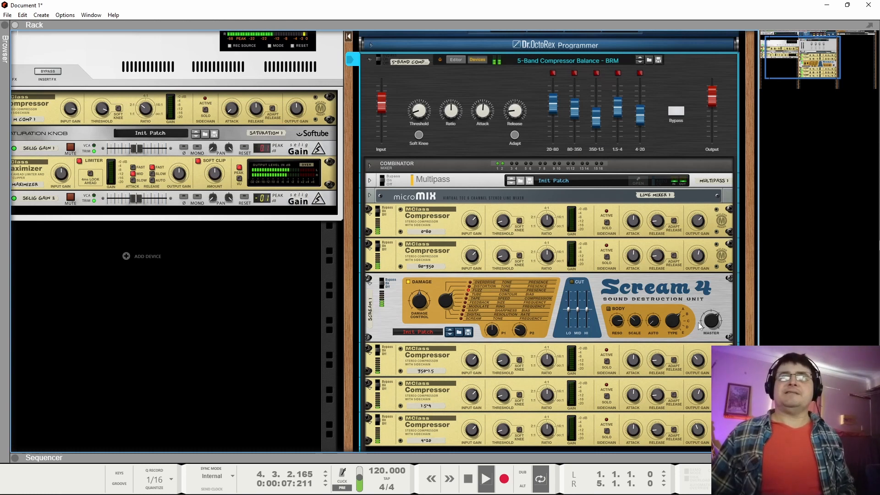
Adjust the Scream 4's master level and compare the loop with the Combinator bypassed and active
left_click(715, 324)
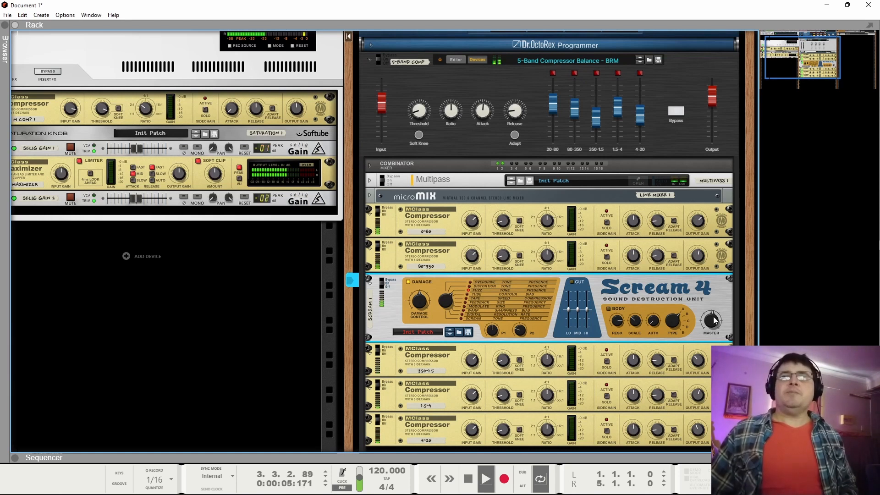
mouse_move(712, 322)
left_click_drag(713, 326, 715, 324)
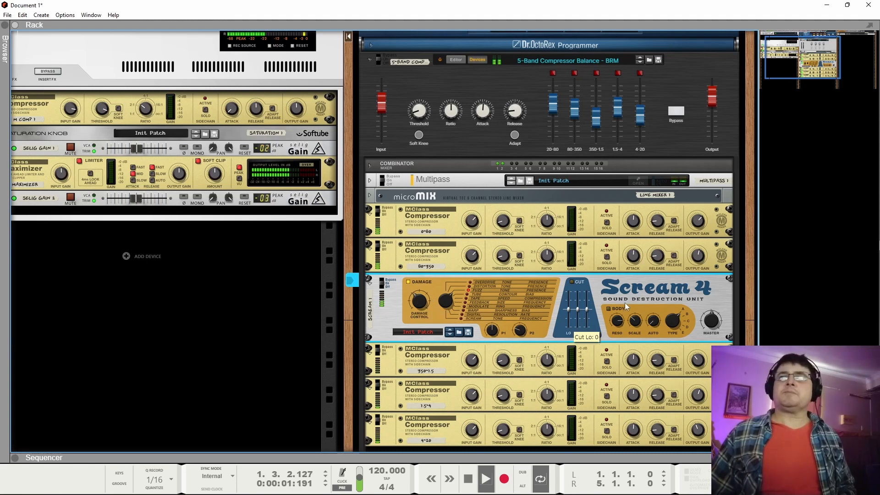
mouse_move(712, 323)
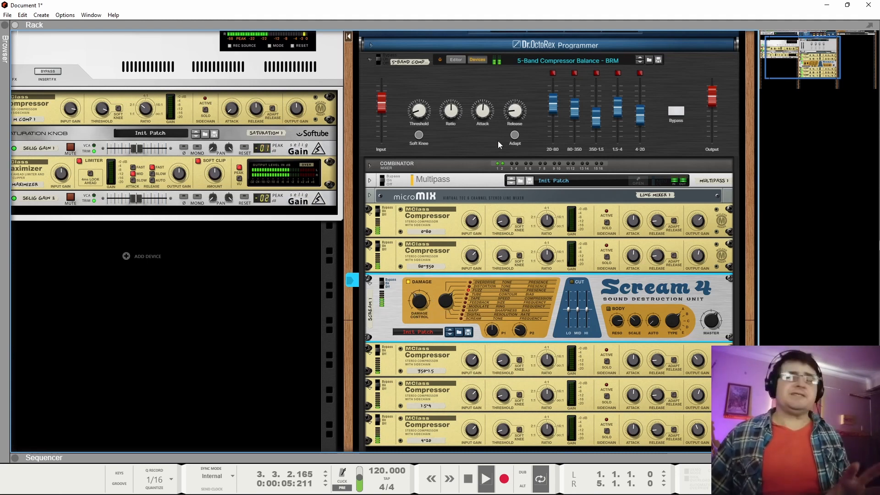
left_click(386, 52)
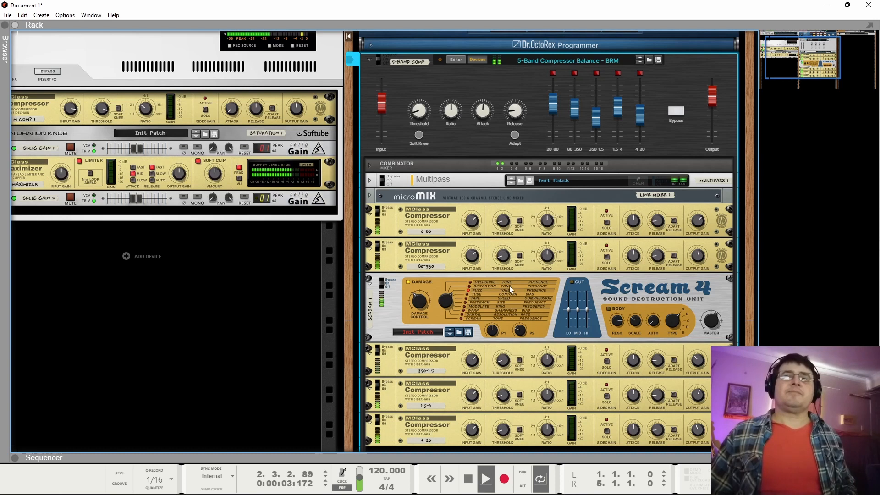
Stop the loop and delete the Scream 4 from the Combinator
key("space")
left_click(436, 287)
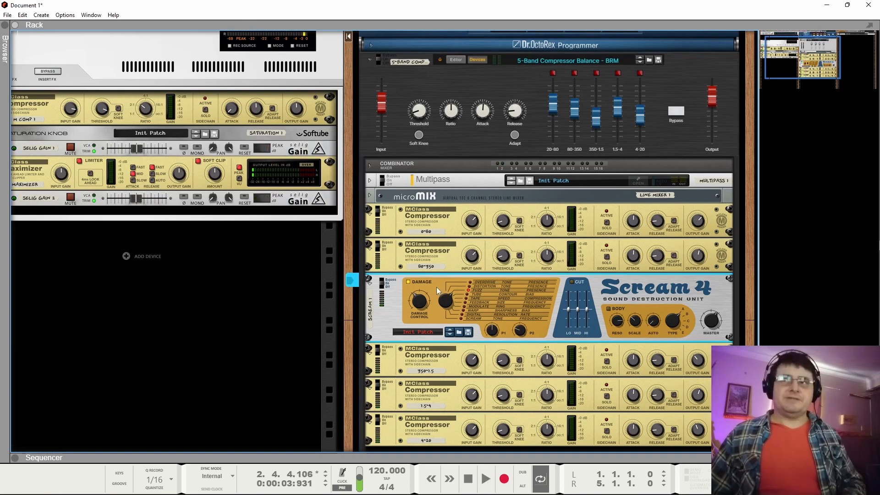
key("Delete")
Insert a Sweeper Modulation Effect directly after the 350-1.5 compressor inside the Combinator
right_click(437, 254)
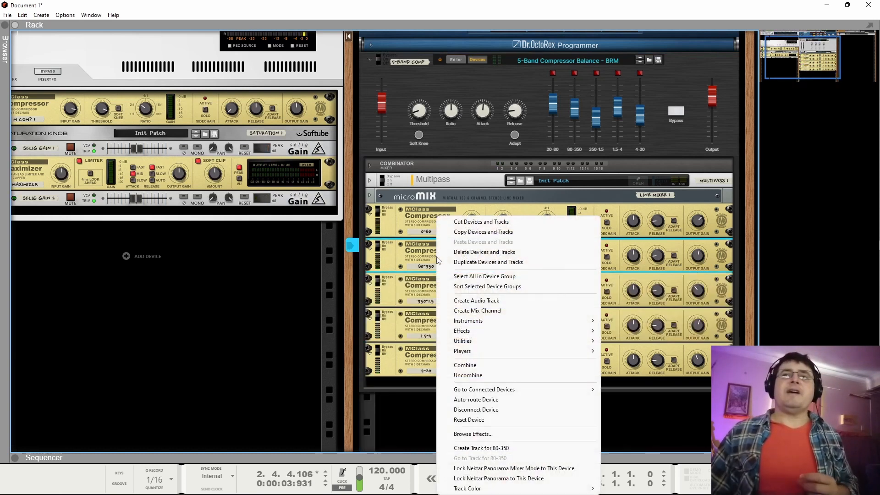
left_click(405, 284)
right_click(406, 284)
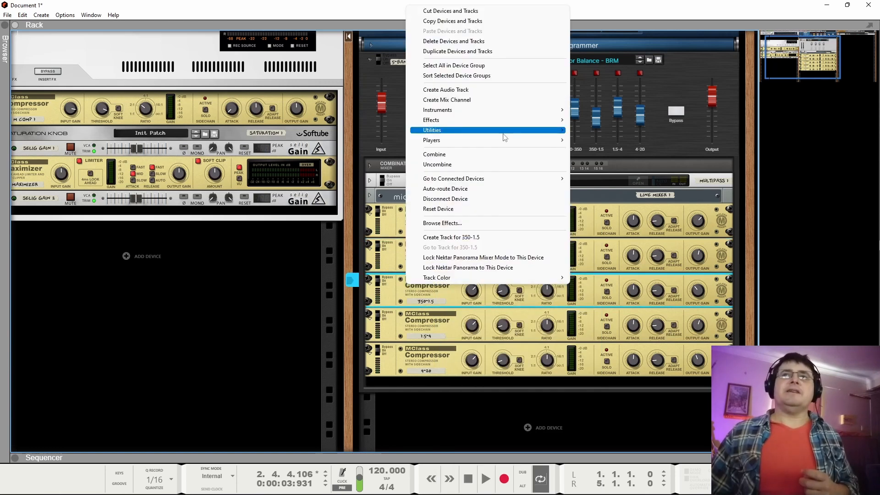
mouse_move(532, 123)
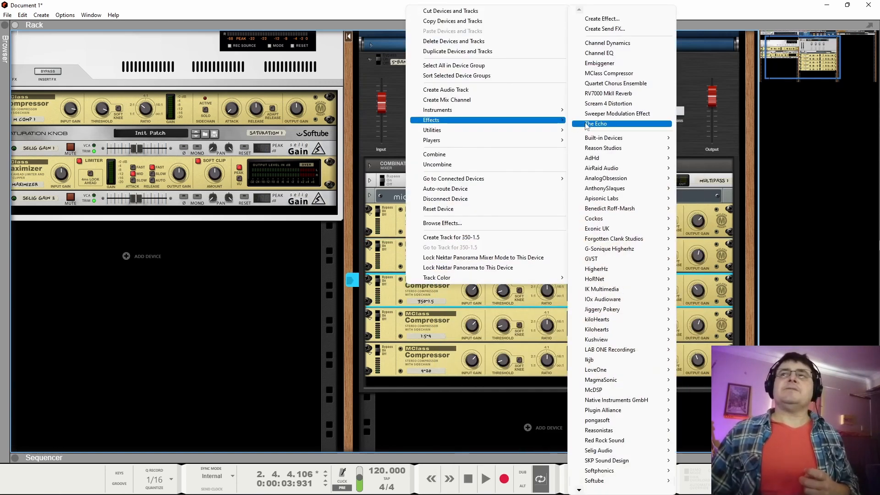
left_click(614, 113)
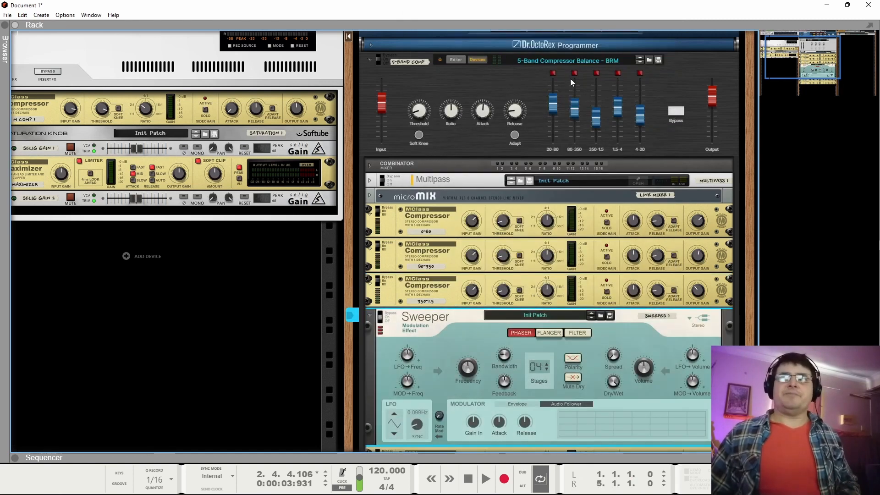
Play the loop and audition the Sweeper on the 350-1.5 band while looking over the Combinator's devices
key("space")
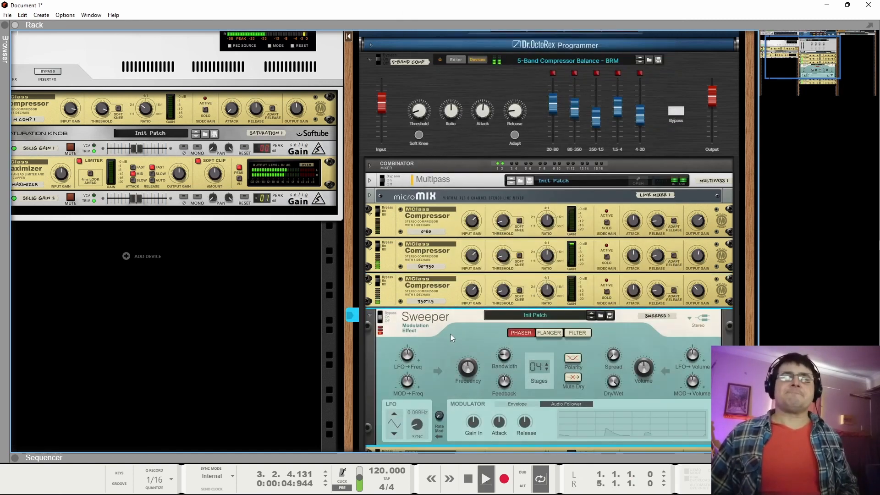
scroll(537, 314, "down", 3)
scroll(537, 313, "down", 1)
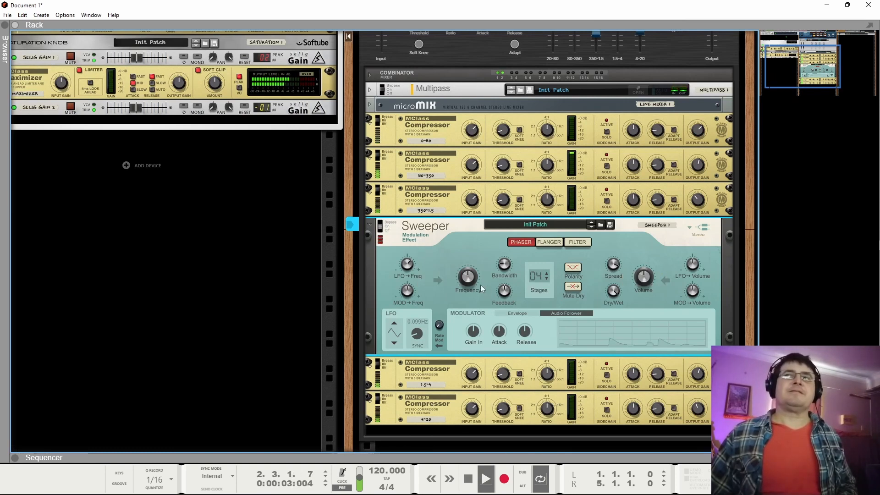
scroll(538, 288, "up", 1)
scroll(538, 287, "up", 4)
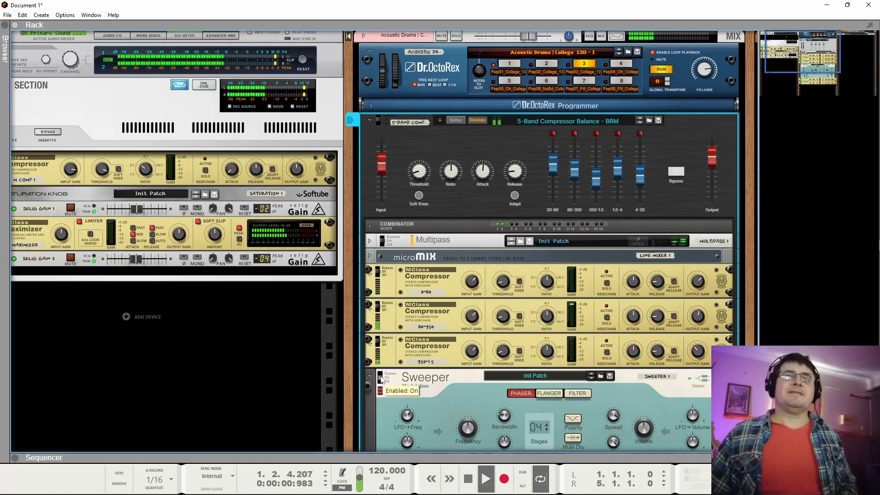
scroll(476, 301, "down", 8)
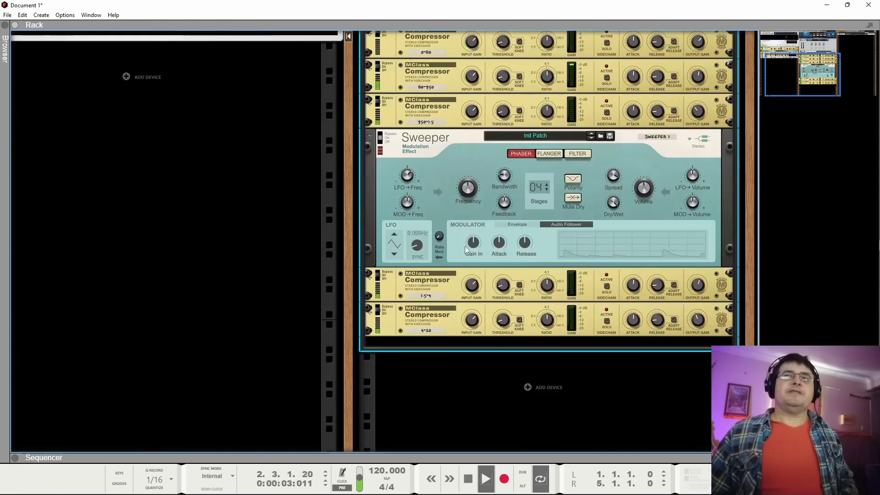
Move the Sweeper out of the Combinator to the rack space below it, and undo that move
left_click_drag(445, 154, 496, 373)
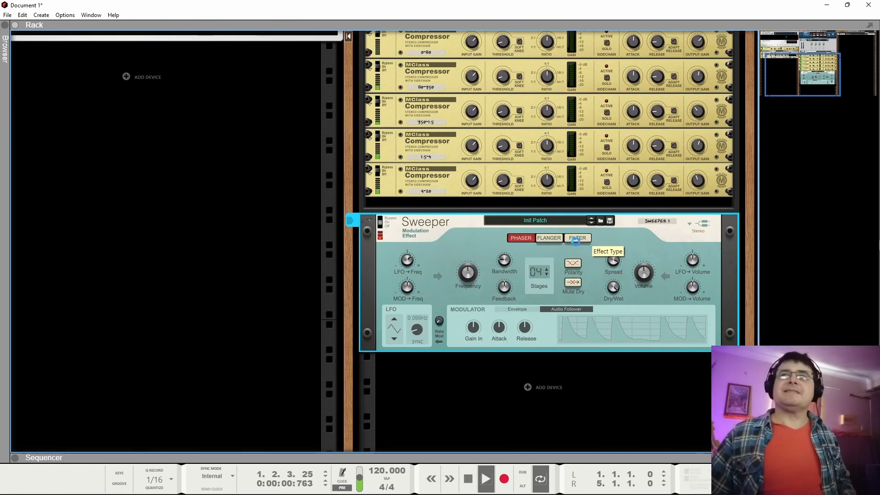
key("ctrl+z")
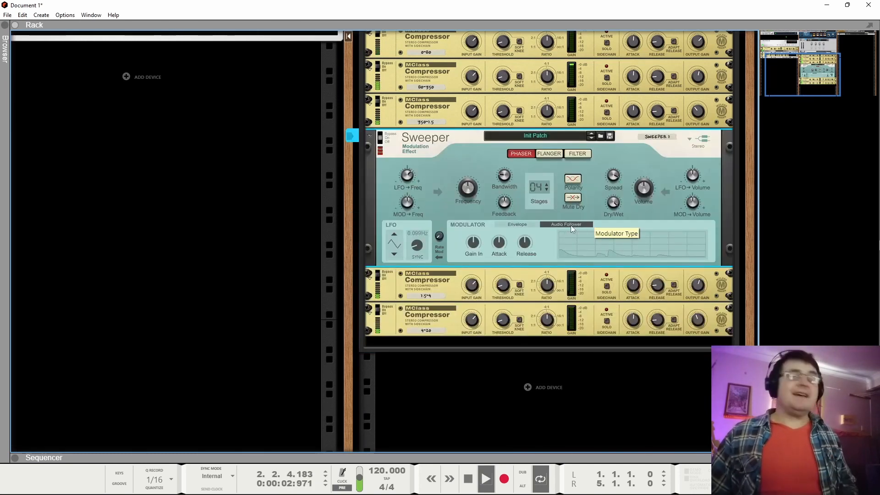
Stop the loop, delete the Sweeper and hide the Combinator's devices
key("space")
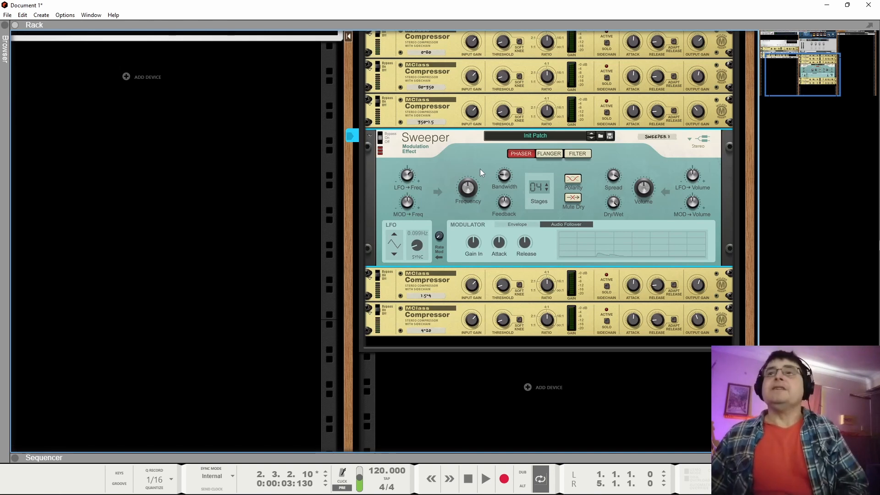
key("Delete")
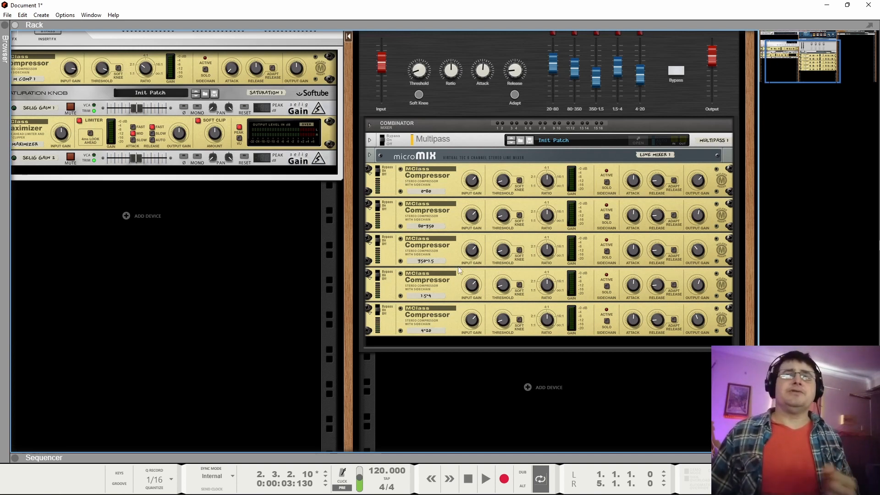
scroll(451, 259, "up", 3)
left_click(477, 121)
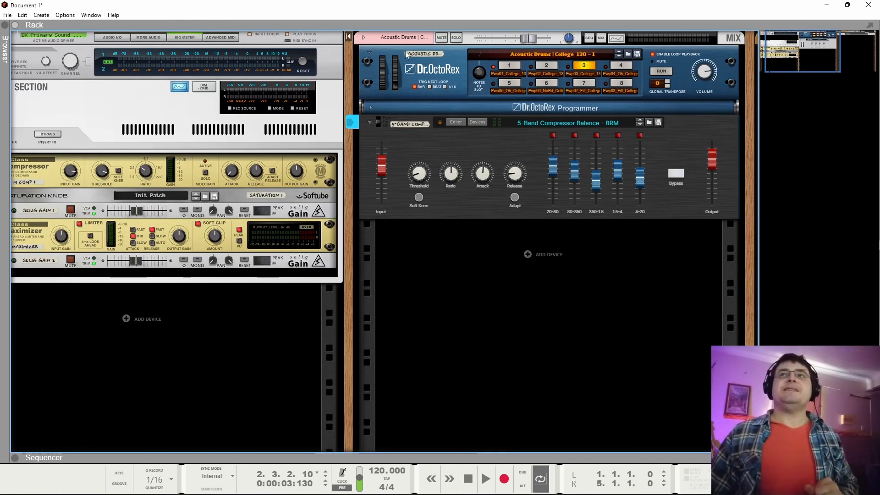
Delete the Acoustic Drums channel with its devices and unfold the Combinator below Thor 1, checking its internal devices
left_click(400, 38)
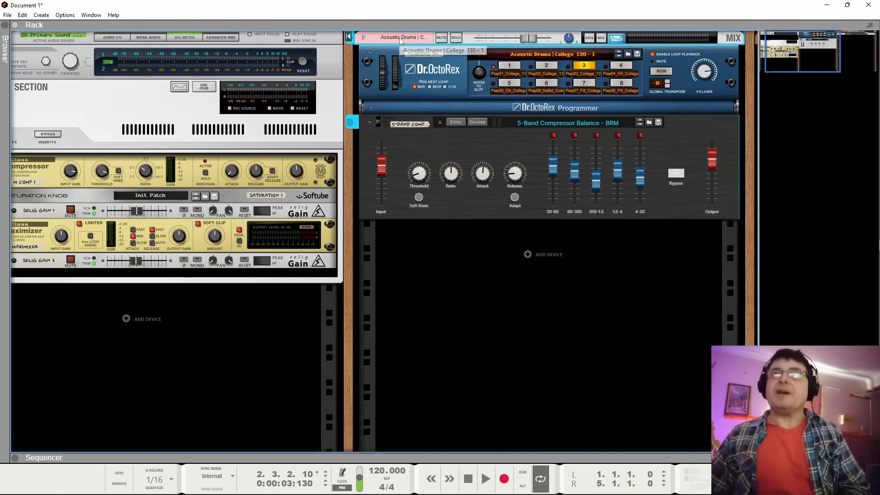
key("ctrl+Delete")
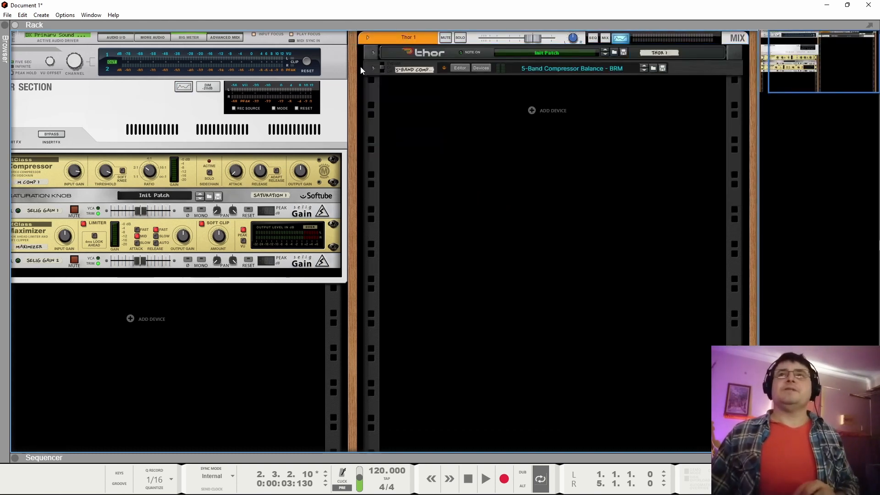
left_click(373, 68)
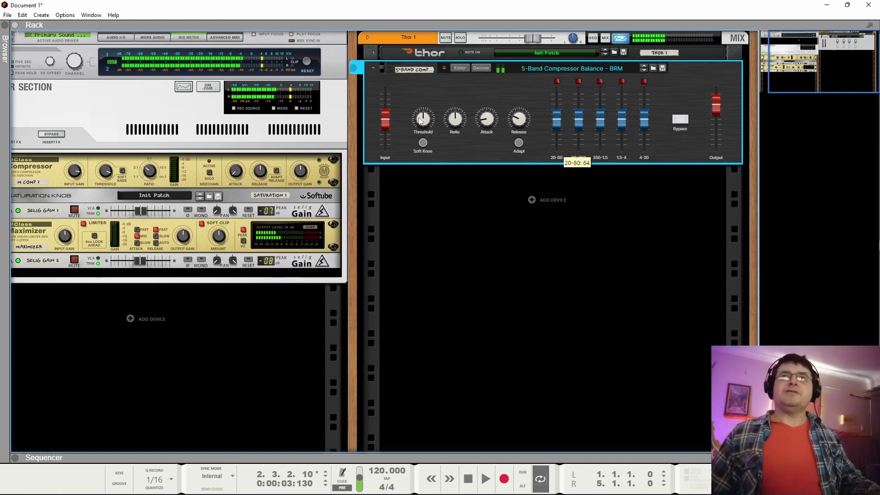
left_click(479, 70)
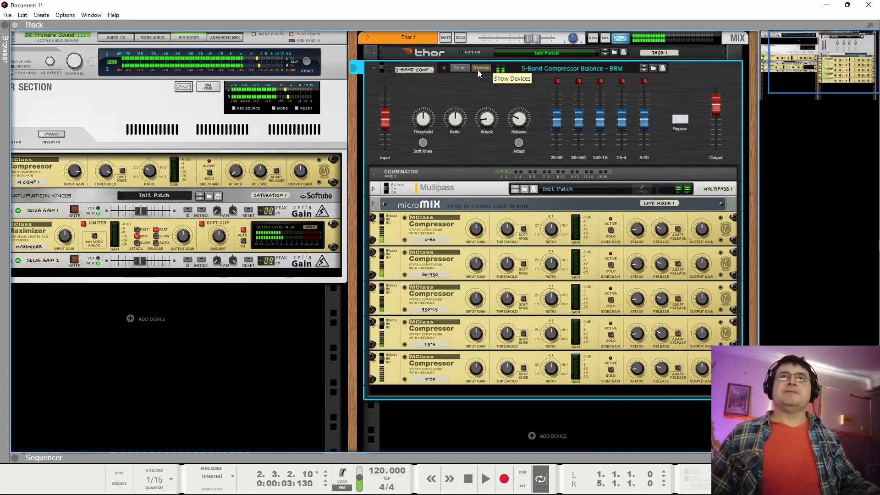
left_click(477, 70)
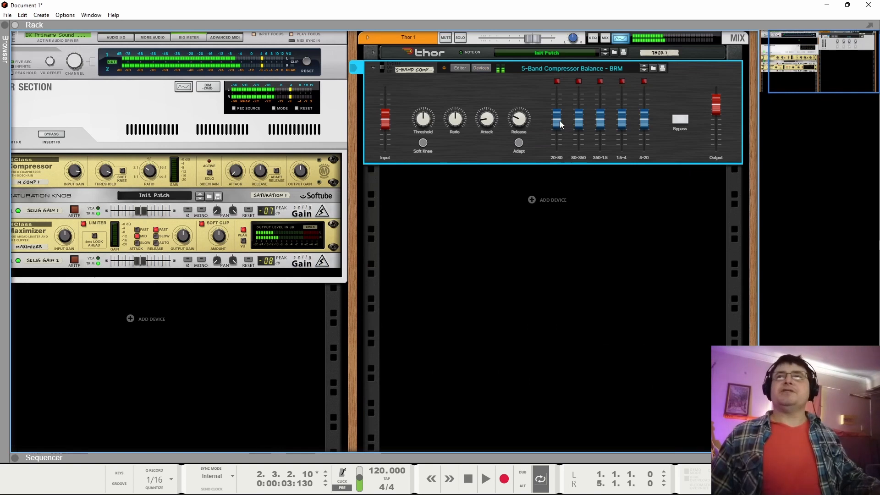
Raise the 20-80 band fader and lower the 350-1.5, 1.5-4 and 4-20 faders while the synth plays
left_click_drag(560, 120, 640, 132)
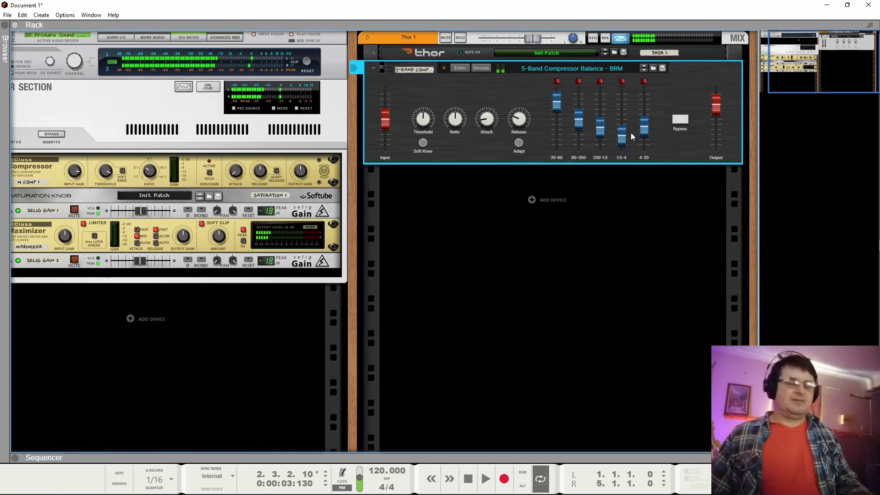
left_click(386, 68)
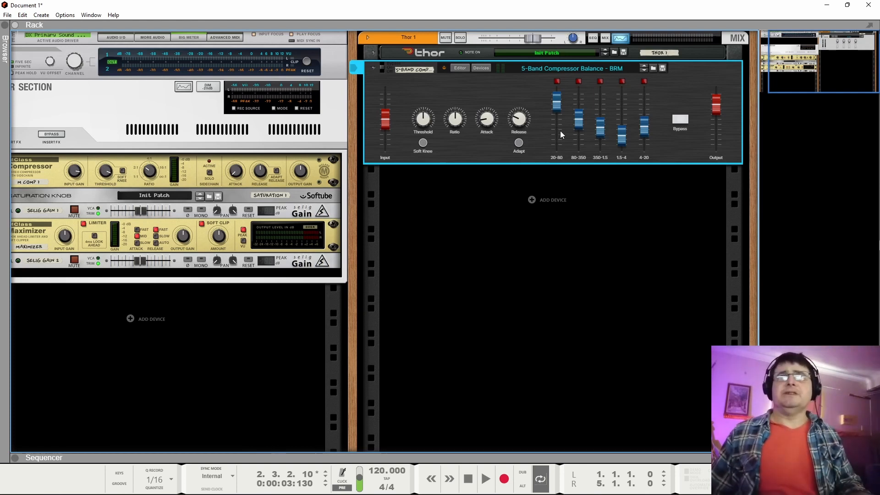
Set the Combinator's Threshold to 127 and turn its Ratio down to the minimum
left_click_drag(424, 121, 440, 11)
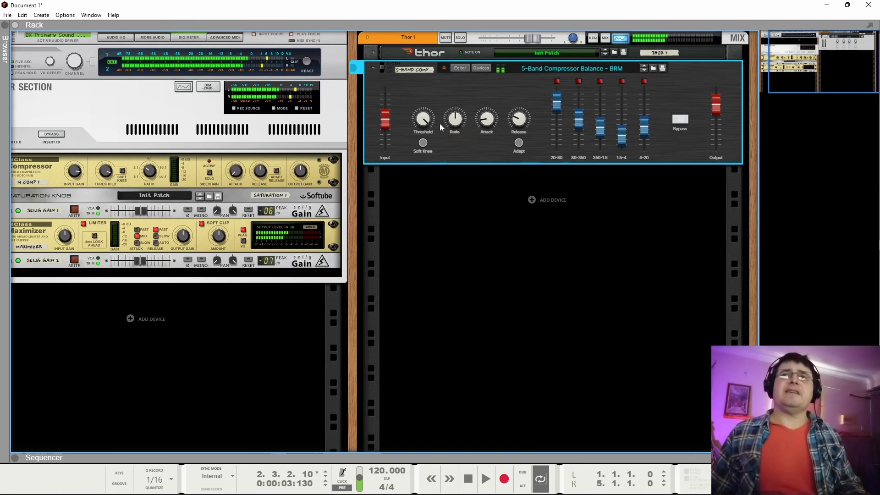
mouse_move(423, 123)
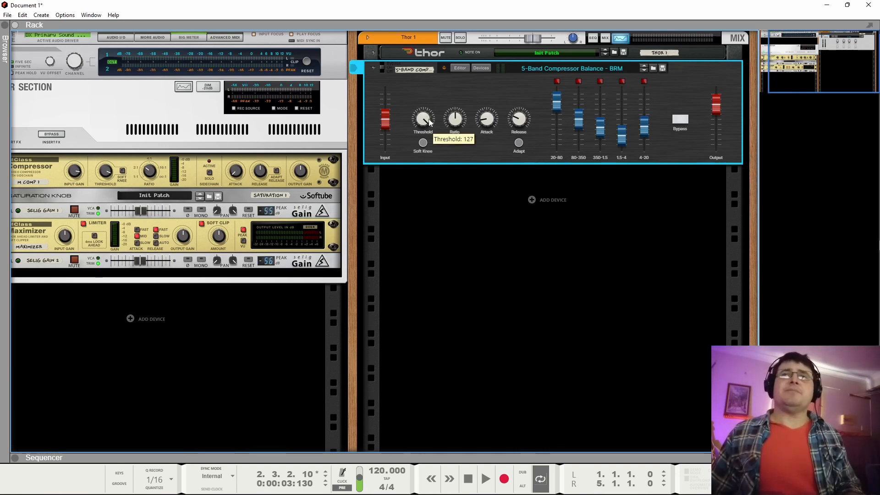
mouse_move(455, 121)
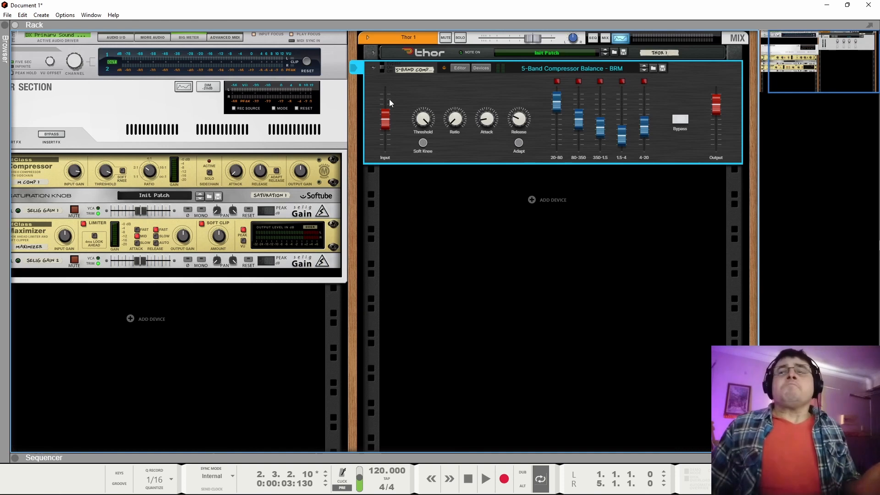
mouse_move(389, 99)
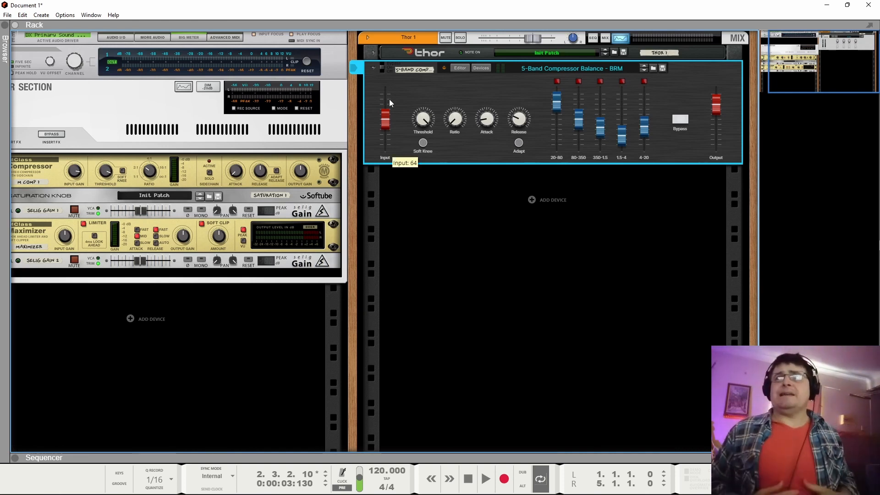
Show the Combinator's devices and insert The Echo directly after the 80-350 compressor
left_click(480, 68)
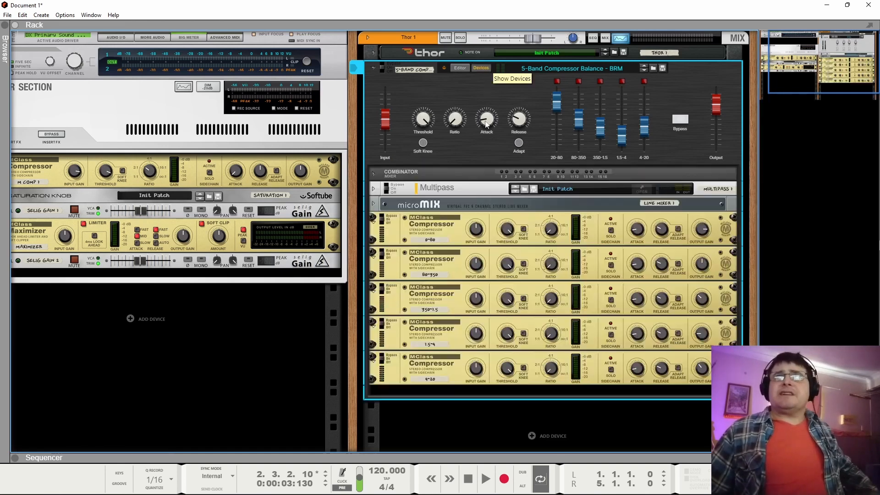
right_click(435, 265)
mouse_move(559, 334)
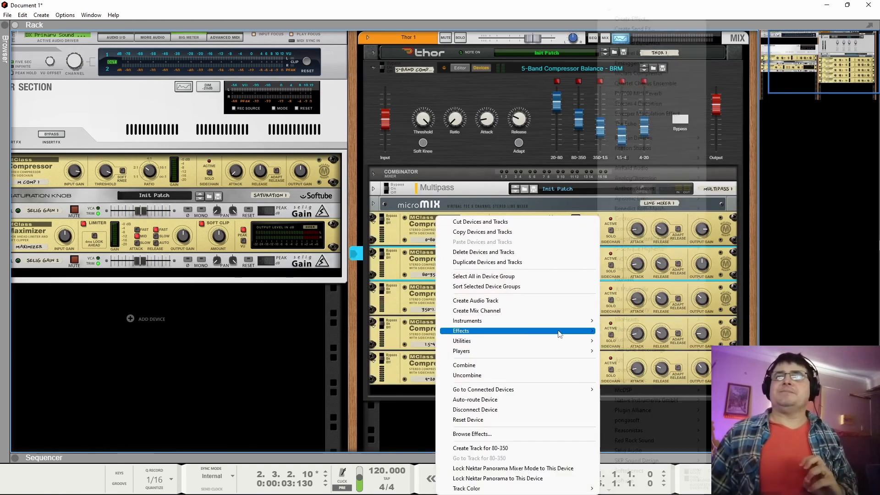
left_click(637, 124)
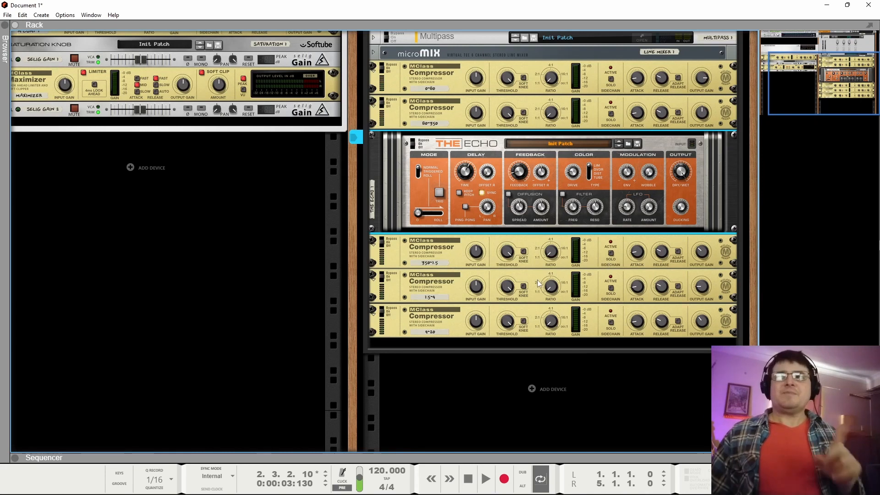
Insert a second The Echo directly after the 350-1.5 compressor
right_click(438, 258)
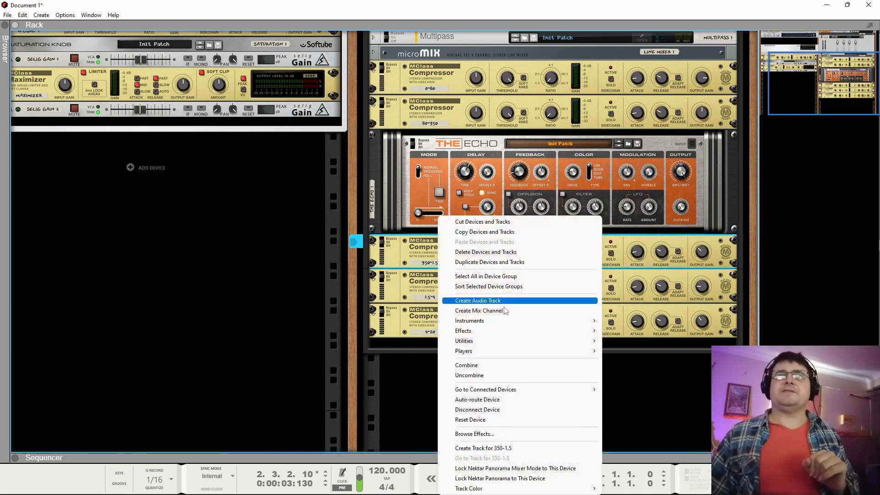
mouse_move(513, 332)
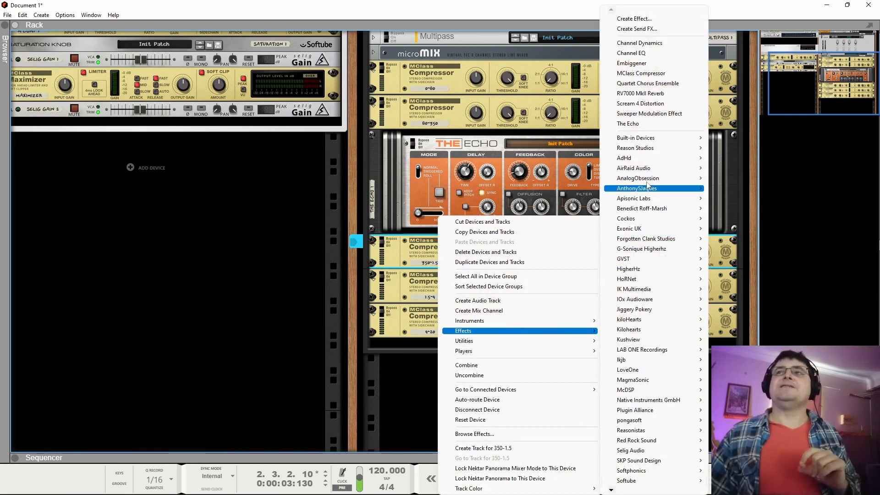
left_click(637, 124)
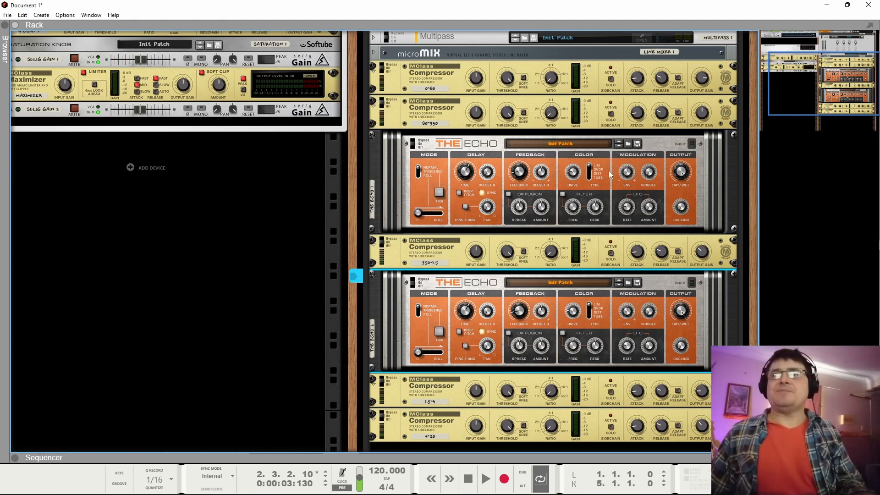
Turn off delay sync on both The Echo devices and adjust their delay times while the synth plays
left_click(481, 194)
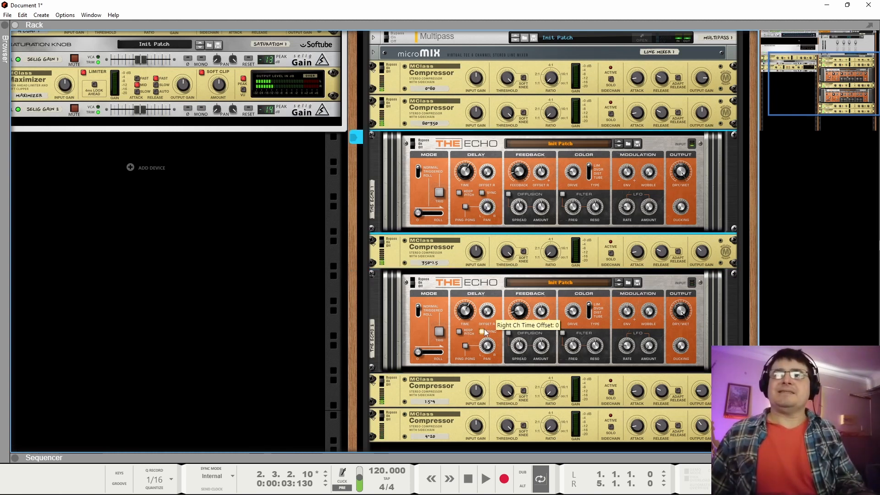
left_click(482, 332)
left_click(469, 180)
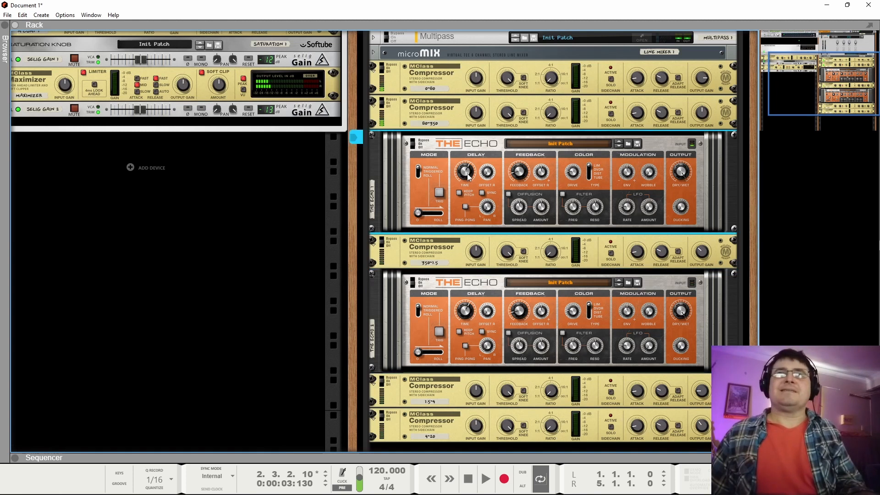
left_click(466, 312)
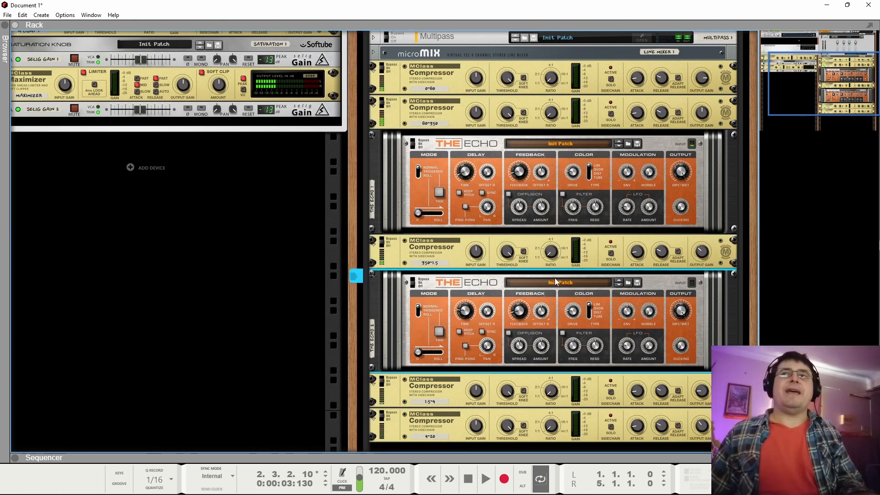
scroll(555, 278, "up", 3)
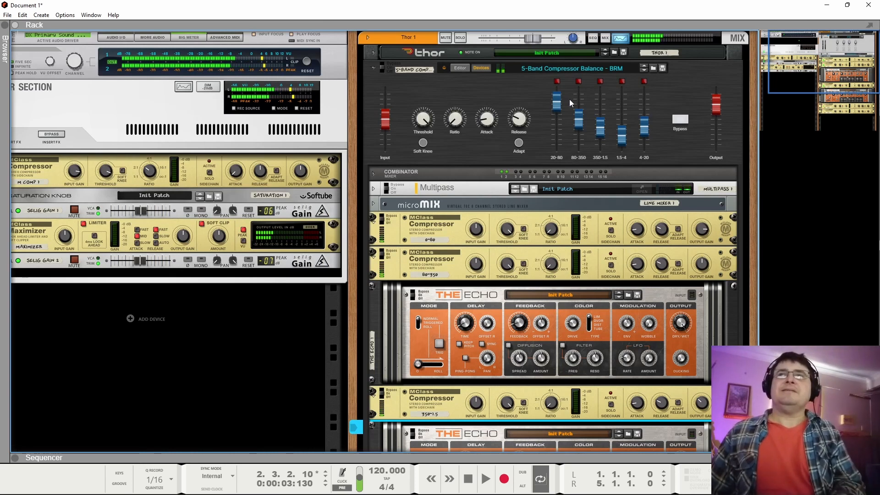
Level all five band faders and set the delay time of the second The Echo to 465 ms
mouse_move(560, 106)
left_mouse_down()
mouse_move(622, 133)
mouse_move(622, 121)
mouse_move(646, 122)
left_mouse_up()
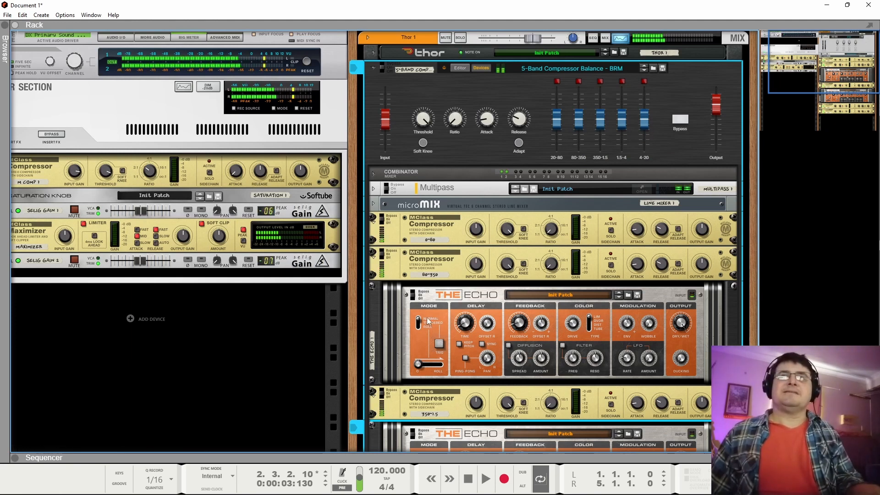
scroll(472, 320, "down", 3)
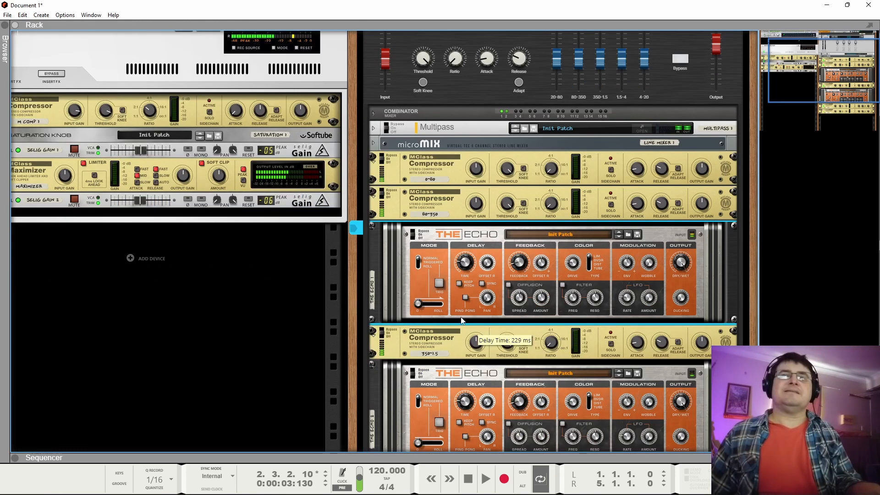
left_click(476, 402)
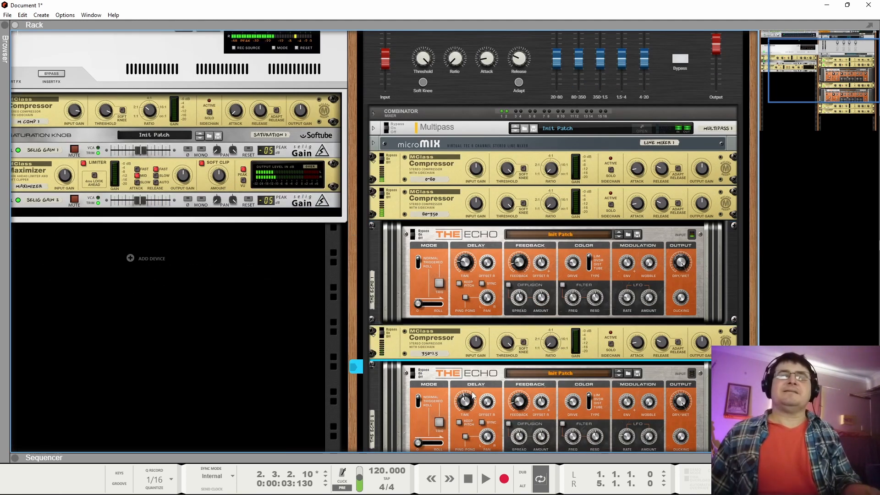
mouse_move(473, 395)
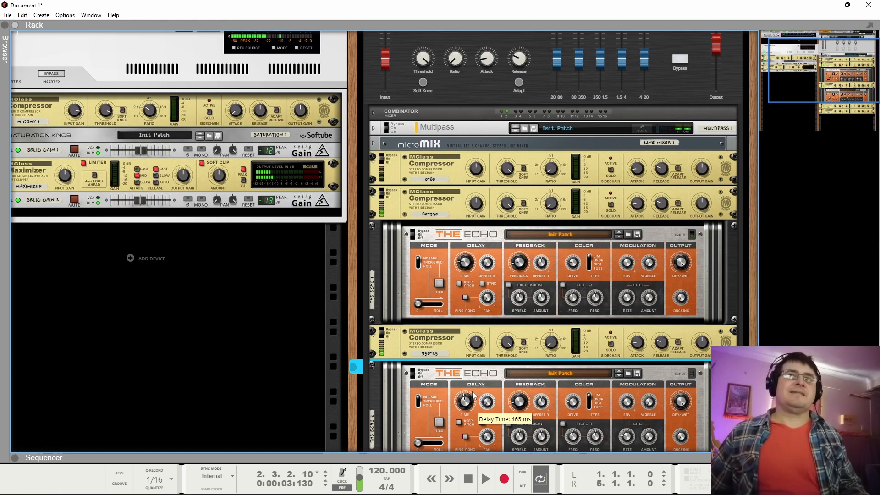
Compare the Combinator's bypassed and active sound, and solo the 80-350 and 350-1.5 bands one at a time
scroll(417, 204, "up", 3)
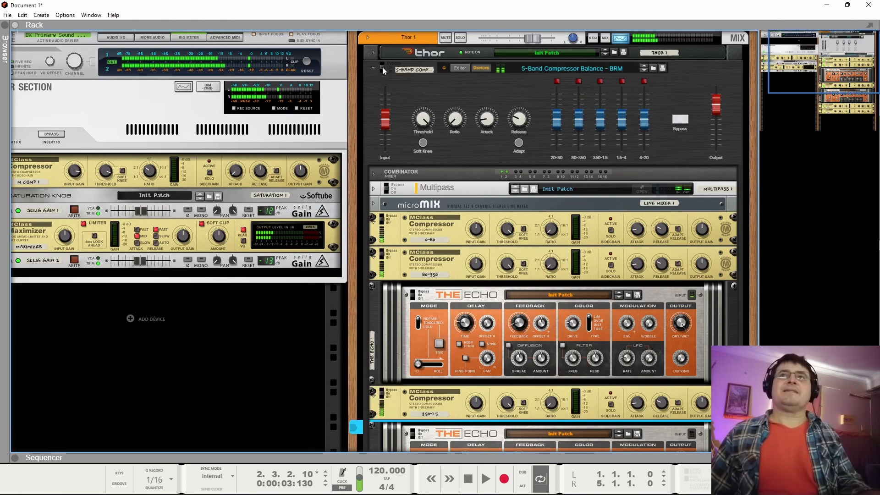
left_click(383, 67)
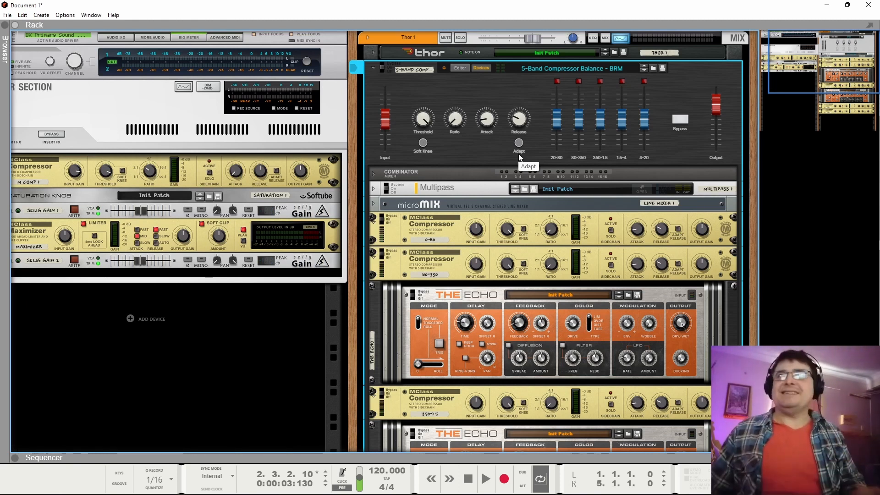
left_click(579, 81)
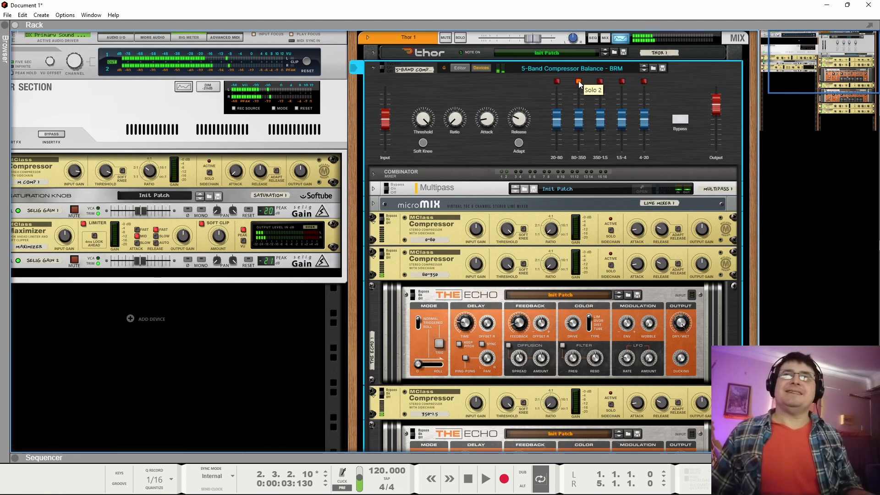
left_click(579, 81)
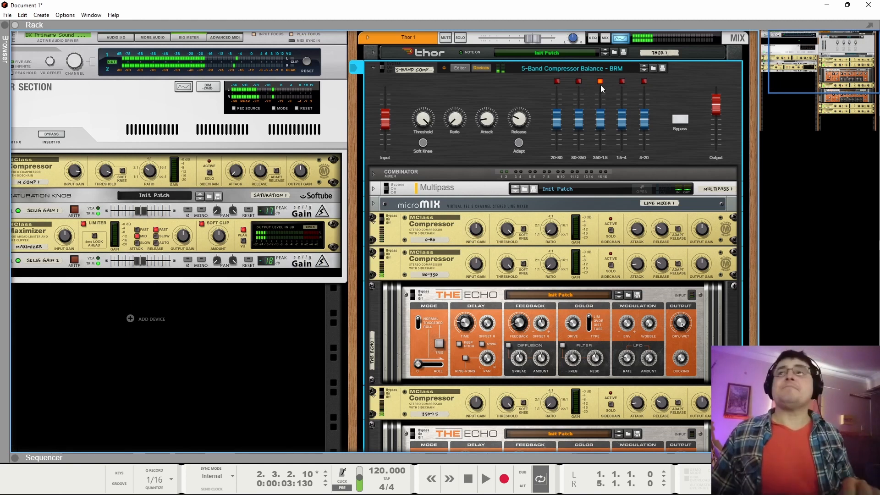
left_click(600, 81)
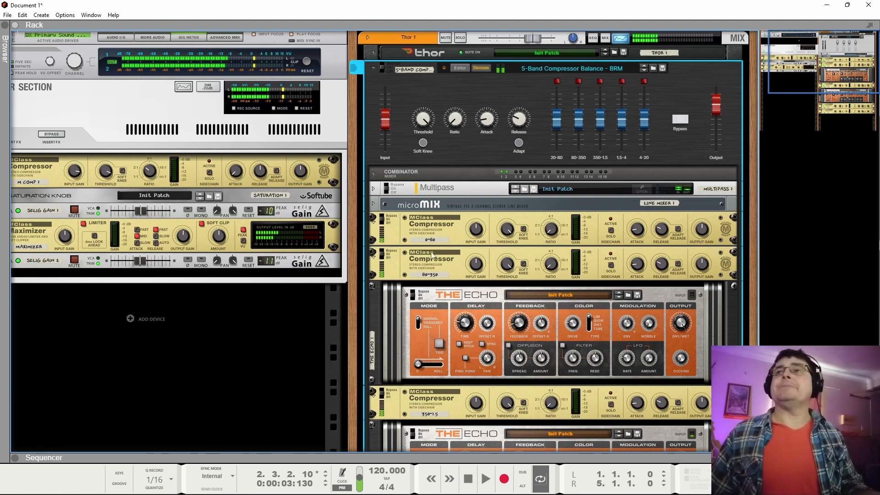
Lower the Dry/Wet of both The Echo devices inside the Combinator and adjust their LFO amounts
left_click(678, 325)
scroll(682, 312, "down", 3)
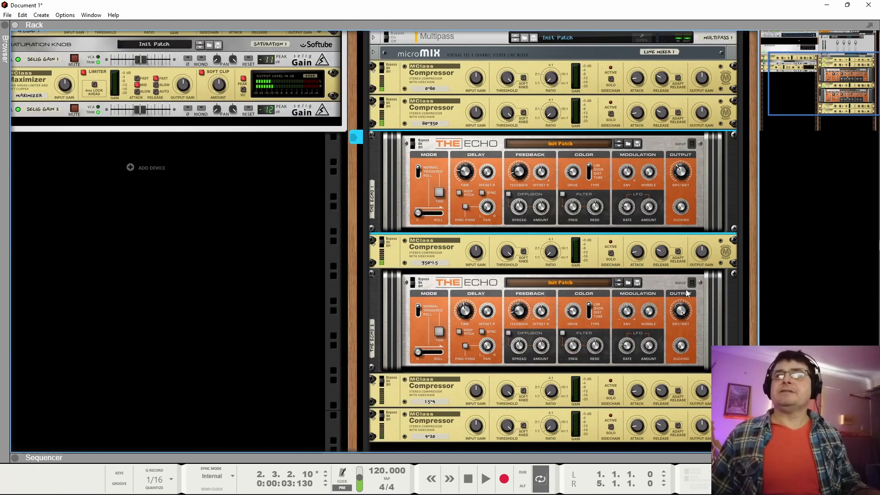
left_click(687, 294)
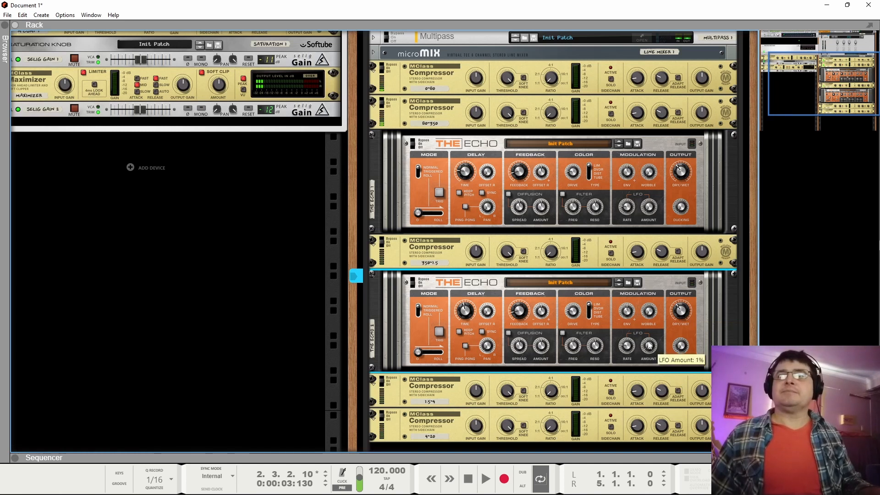
left_click(652, 206)
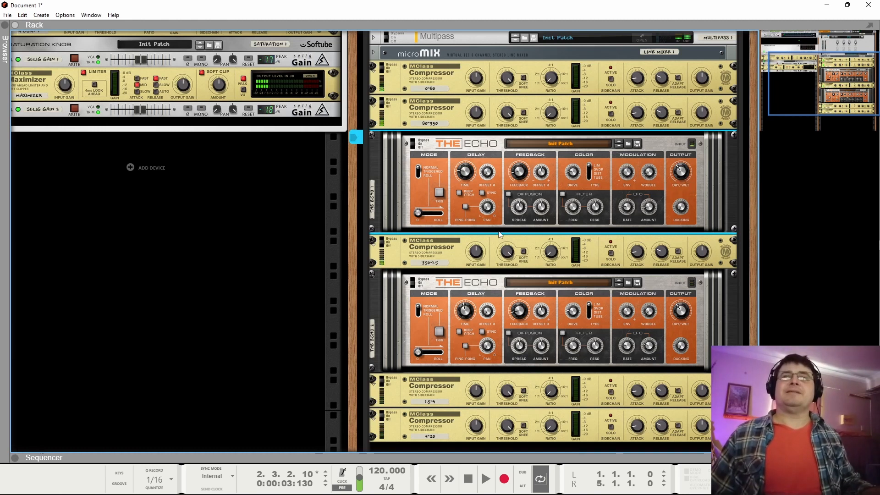
Hide the Combinator's devices and add a Quartet Chorus Ensemble effect directly below the Combinator
scroll(558, 228, "up", 4)
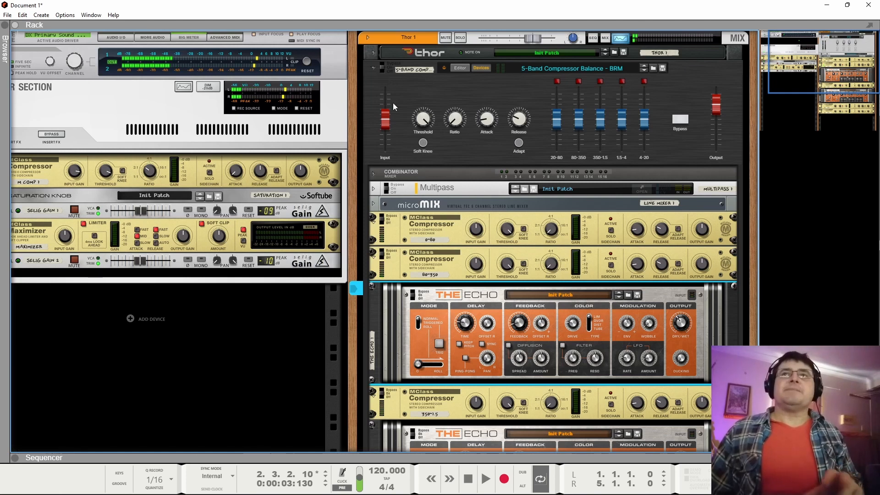
left_click(481, 68)
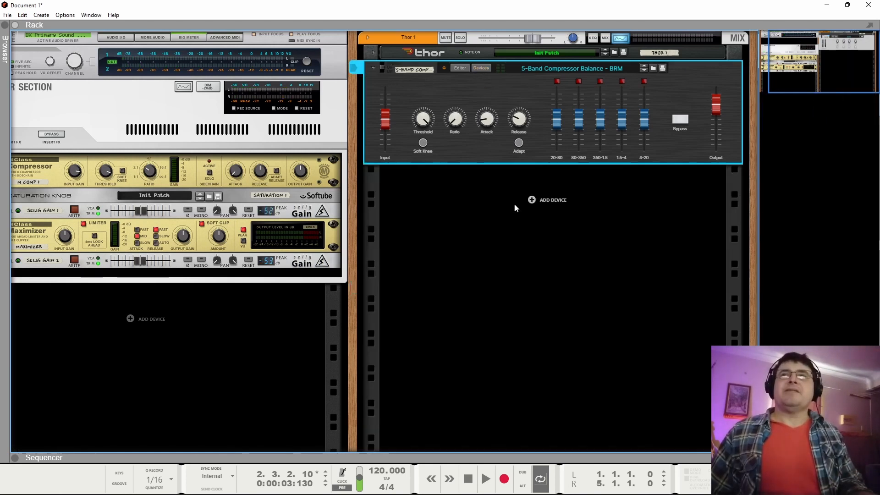
right_click(531, 202)
mouse_move(585, 288)
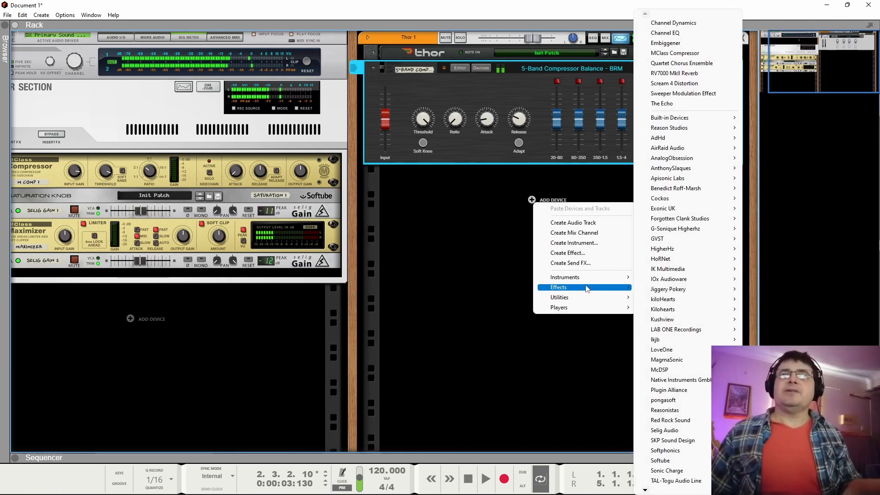
mouse_move(647, 290)
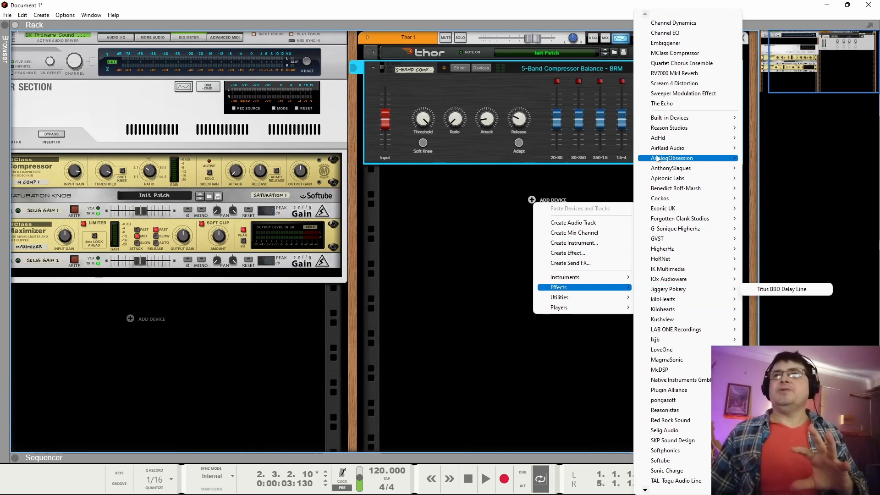
left_click(684, 64)
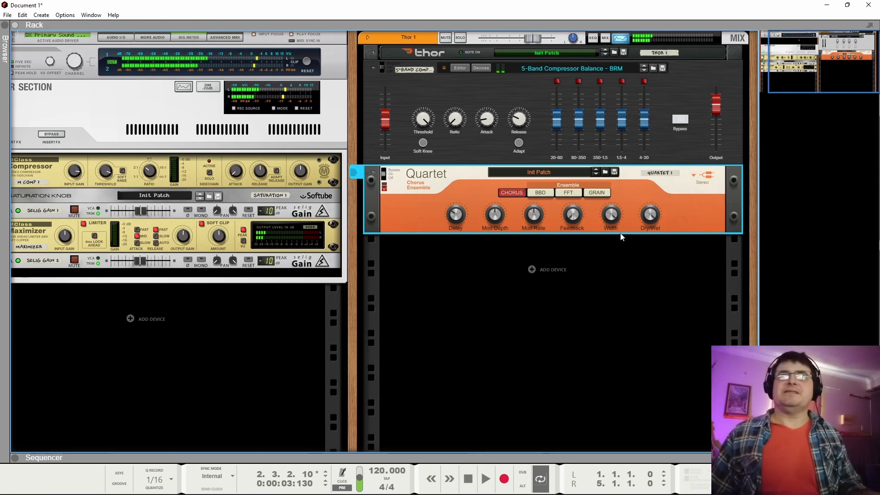
Bypass the 5-Band Compressor Combinator and switch it back on to compare the chorused synth sound
right_click(675, 209)
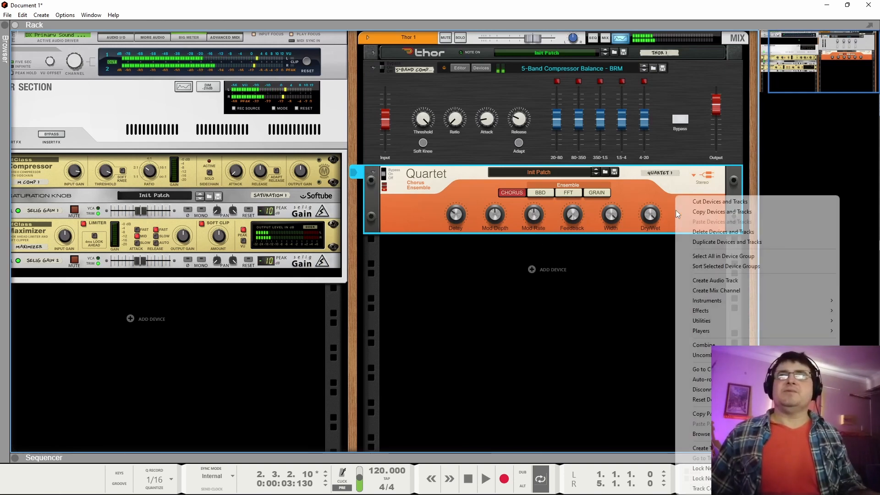
left_click(383, 70)
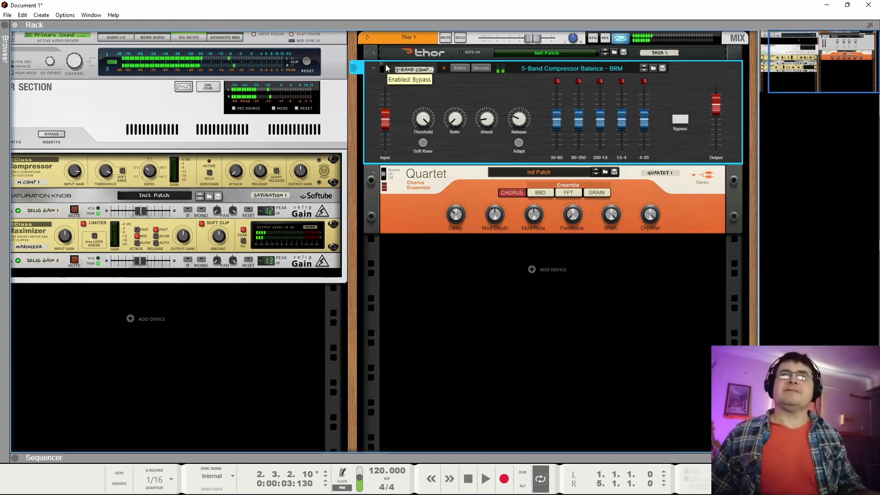
left_click(386, 67)
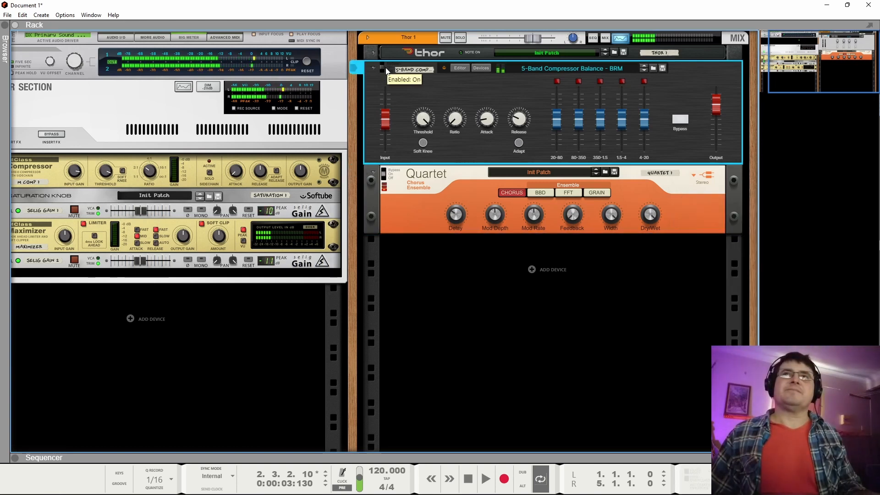
Add The Echo directly after the Quartet Chorus Ensemble in the Thor channel's effect chain
right_click(435, 189)
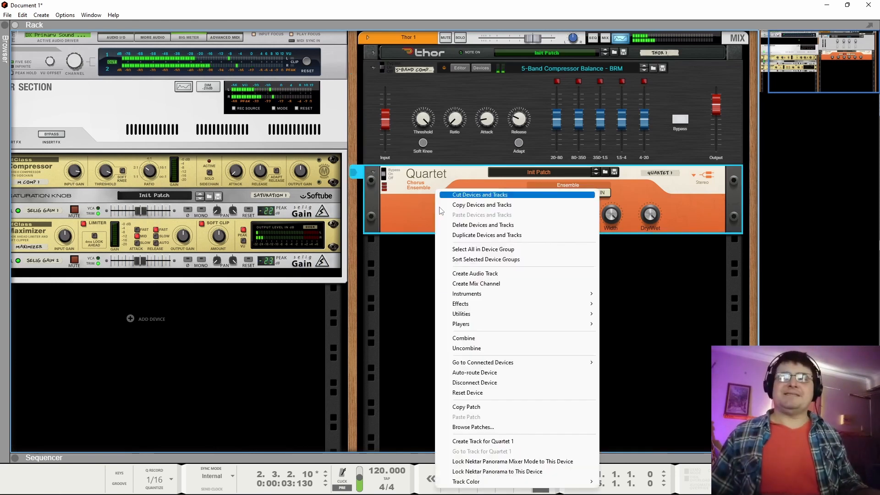
mouse_move(483, 308)
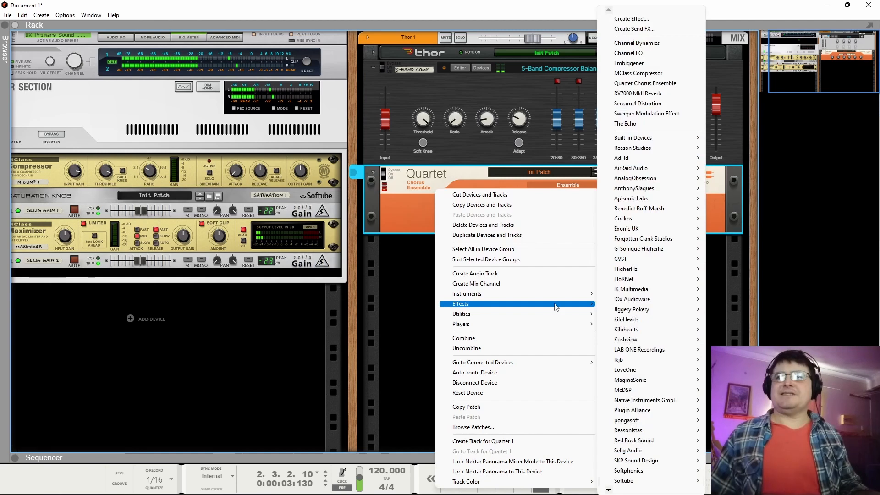
left_click(637, 123)
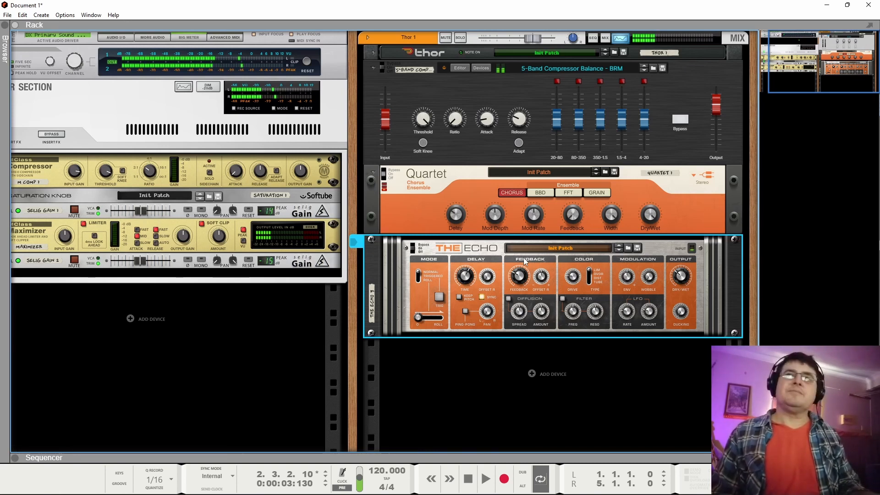
Fold the Quartet Chorus Ensemble and The Echo below the Combinator
left_click(387, 63)
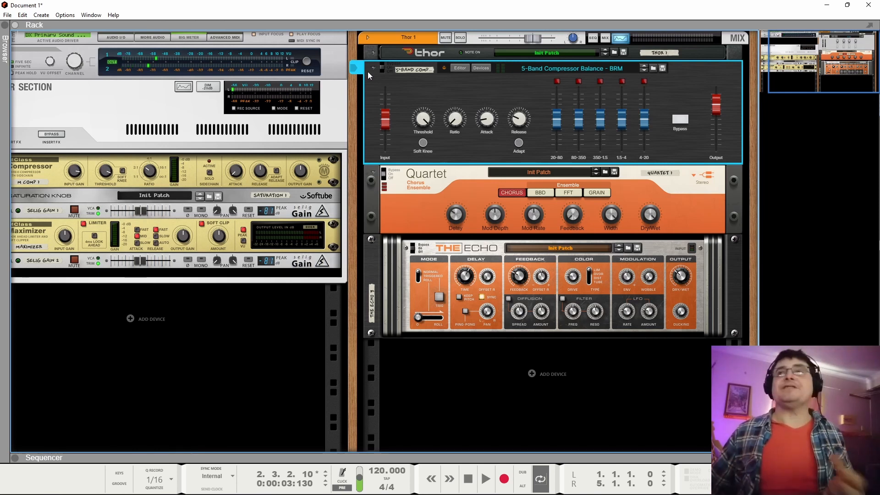
left_click(374, 174)
left_click(374, 173)
left_click(374, 189)
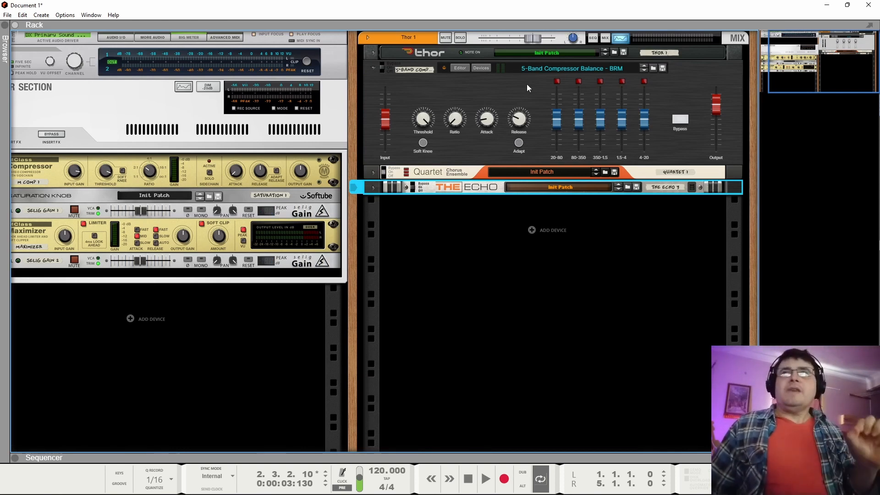
Delete both The Echo devices from inside the Combinator, leaving its five compressors, and hide its devices again
left_click(481, 68)
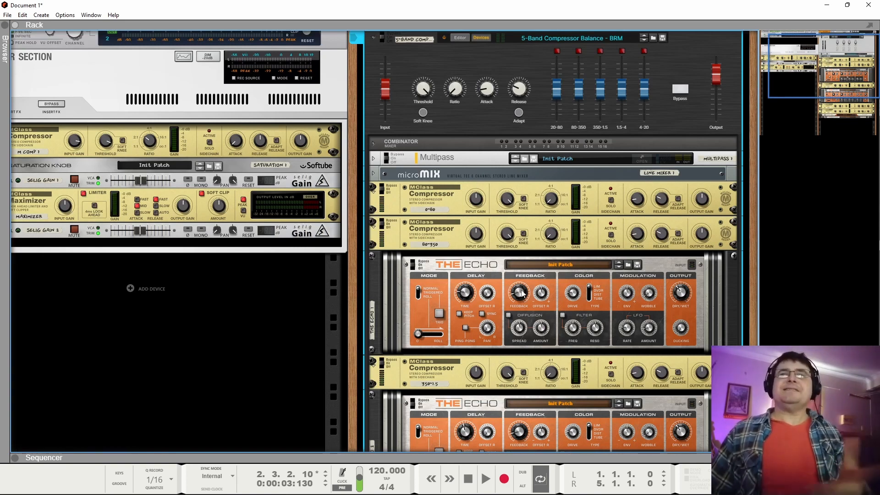
scroll(496, 373, "down", 5)
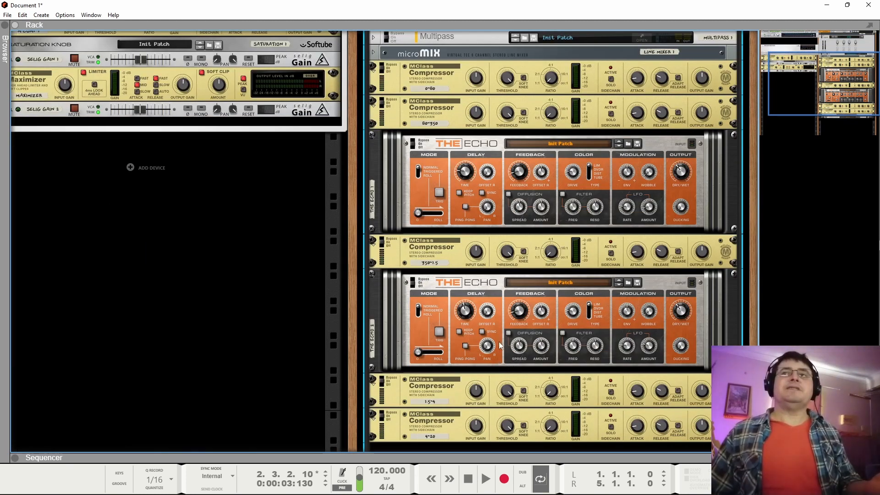
left_click(431, 191)
key("Delete")
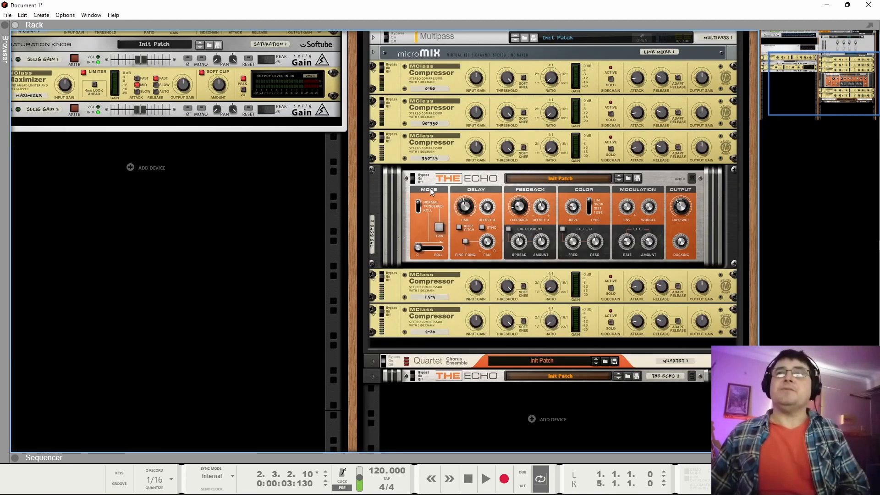
left_click(430, 210)
key("Delete")
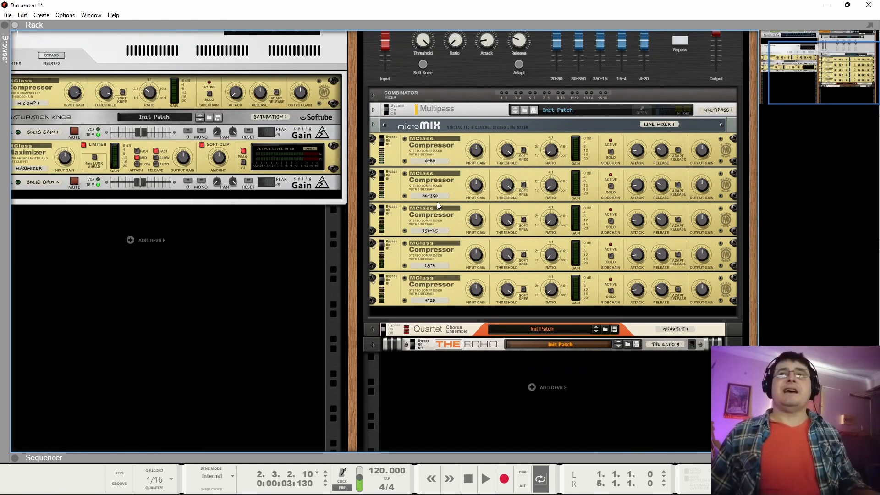
scroll(623, 218, "up", 3)
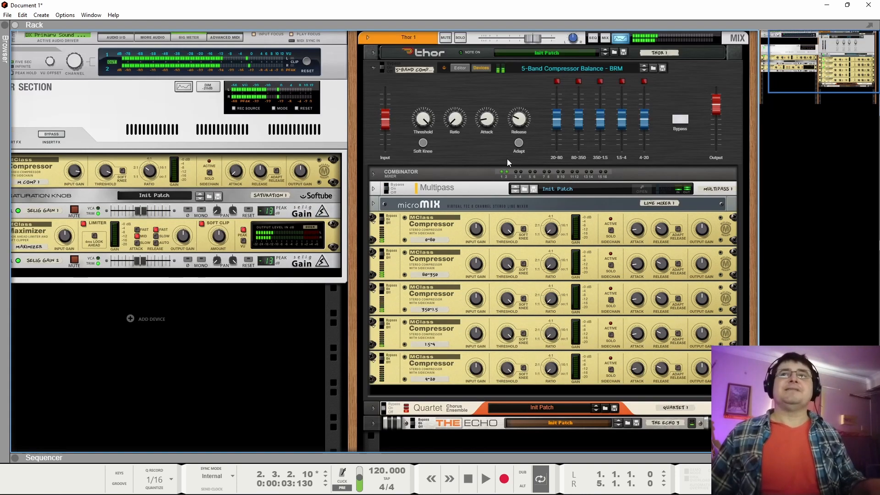
left_click(481, 69)
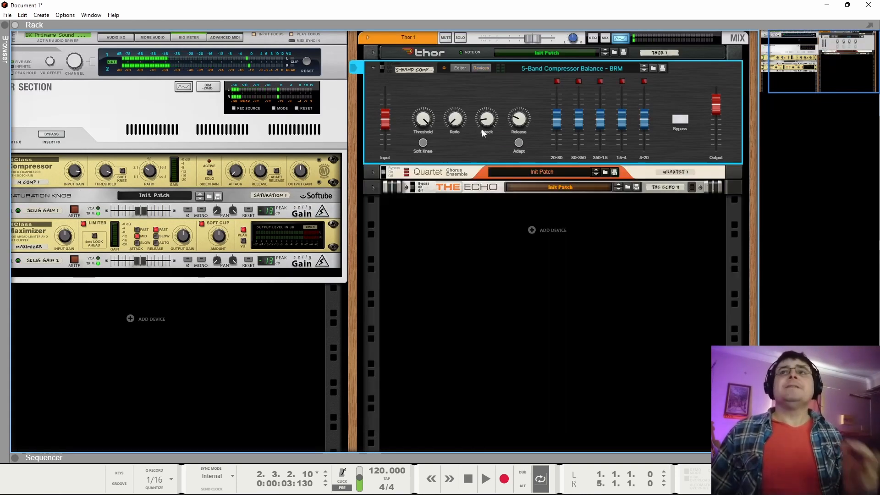
left_click(486, 304)
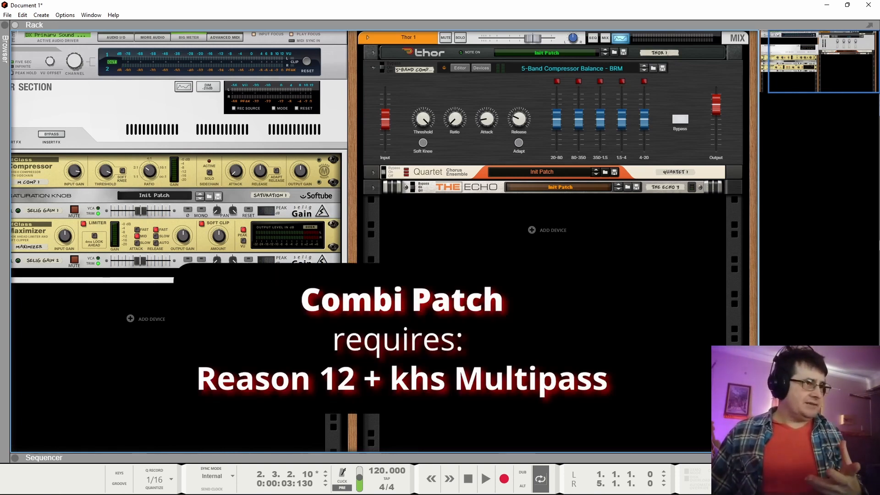
left_click(477, 97)
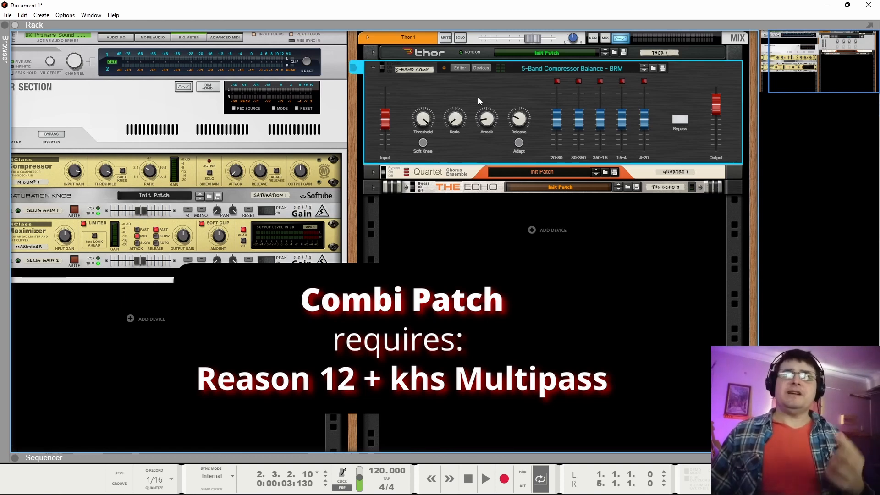